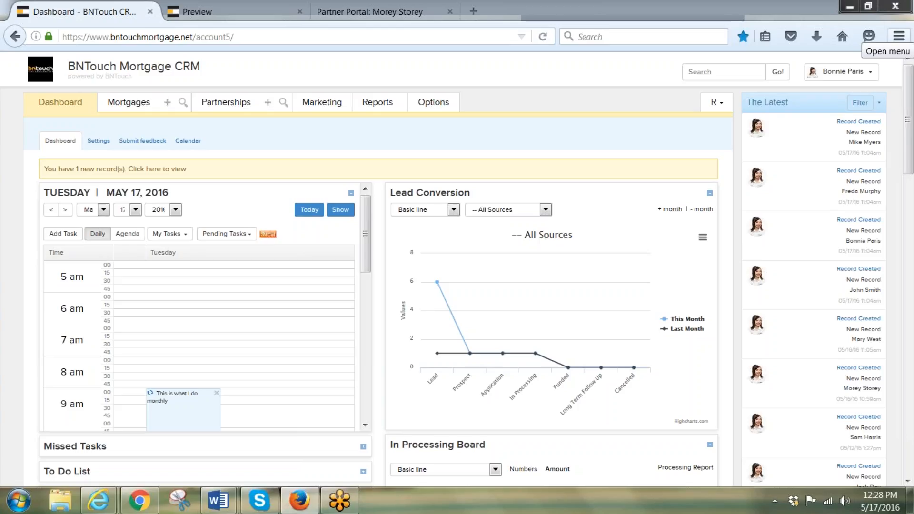
Open the second-listed "CE: BNTouch: New Lead Campaign" (row 7) from the marketing campaigns list.
{"action": "left_click", "coordinate": [339, 109]}
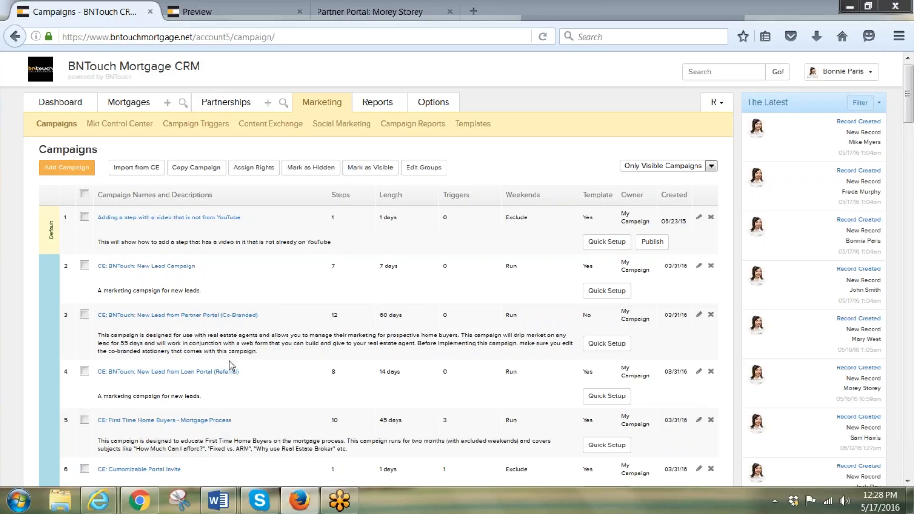
{"action": "scroll", "coordinate": [233, 365], "scroll_direction": "down", "scroll_amount": 1}
{"action": "scroll", "coordinate": [234, 368], "scroll_direction": "down", "scroll_amount": 3}
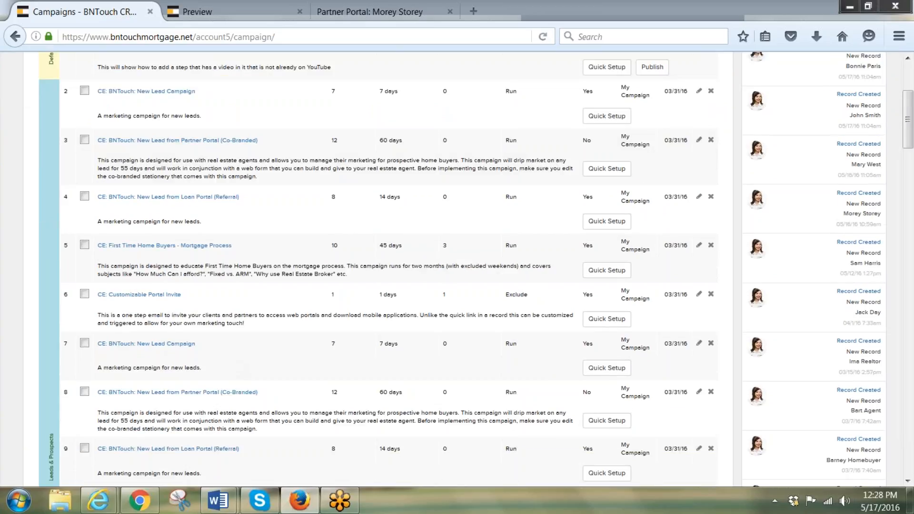
{"action": "left_click", "coordinate": [159, 343]}
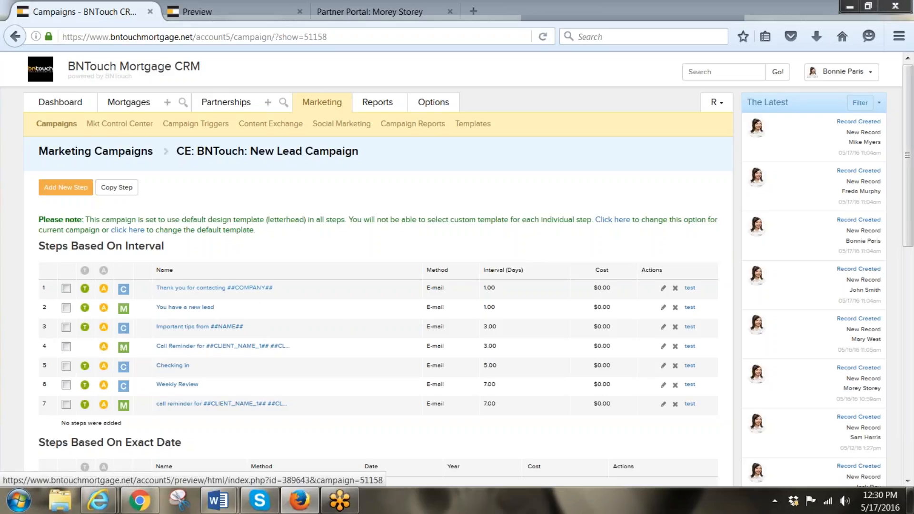
Preview the "Thank you for contacting ##COMPANY##" email and its greeting, and close all preview and partner portal pages.
{"action": "left_click", "coordinate": [214, 288]}
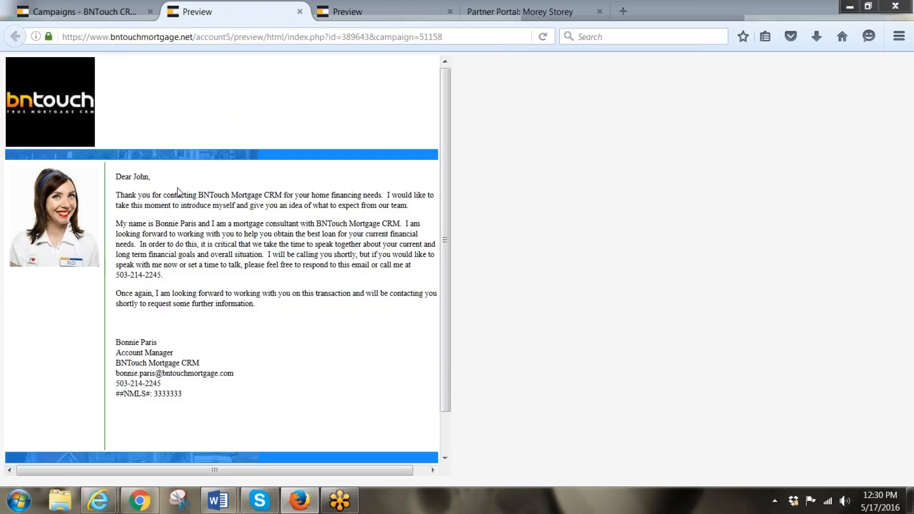
{"action": "left_click_drag", "start_coordinate": [152, 177], "coordinate": [116, 180]}
{"action": "left_click", "coordinate": [299, 11]}
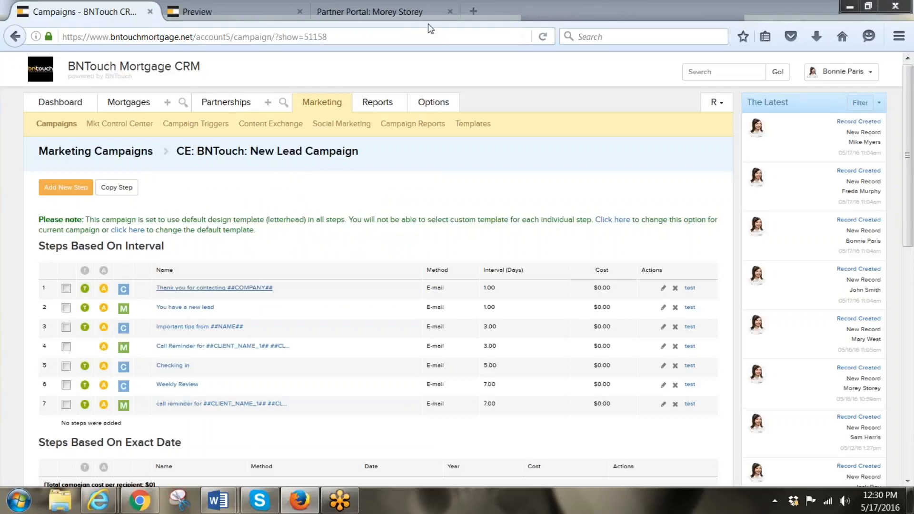
{"action": "left_click", "coordinate": [450, 11]}
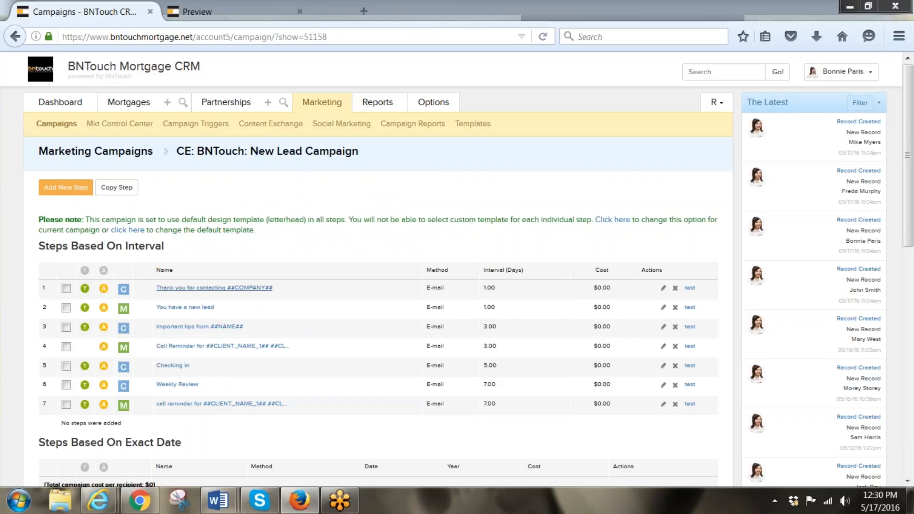
{"action": "left_click", "coordinate": [299, 11]}
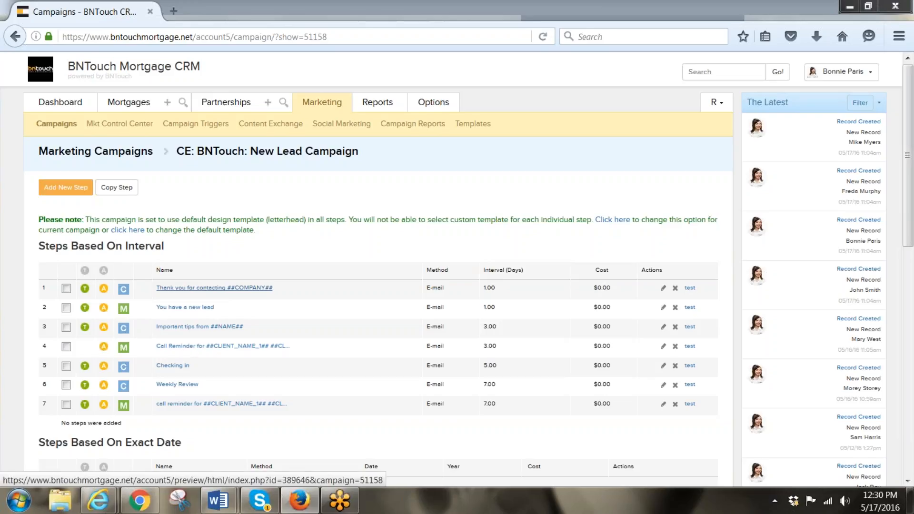
Open the "Thank you for contacting ##COMPANY##" step for editing and check its loan participant choices, leaving it for Client (Partner/Recruiting Record).
{"action": "left_click", "coordinate": [661, 288]}
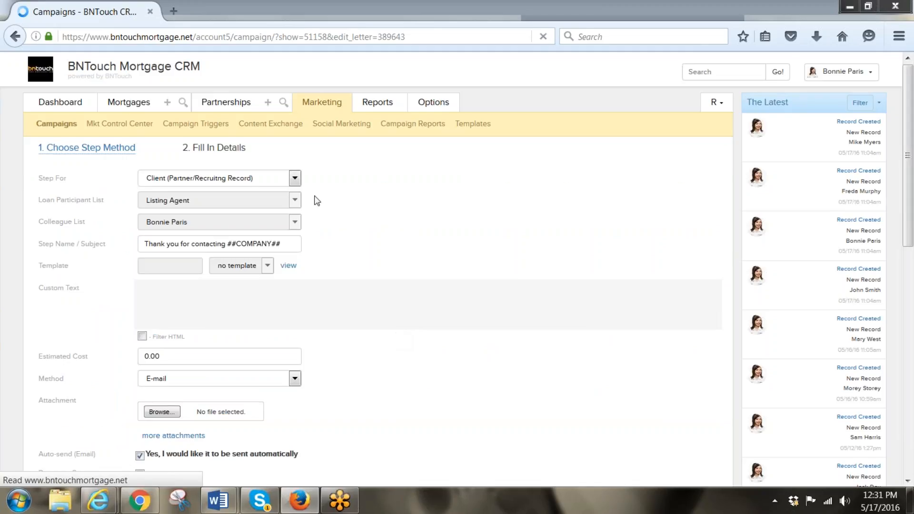
{"action": "left_click", "coordinate": [295, 179]}
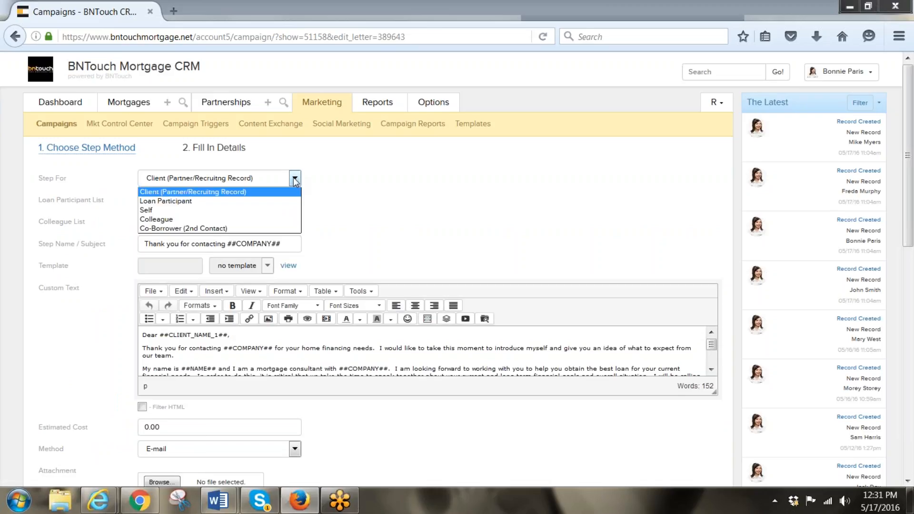
{"action": "left_click", "coordinate": [276, 205]}
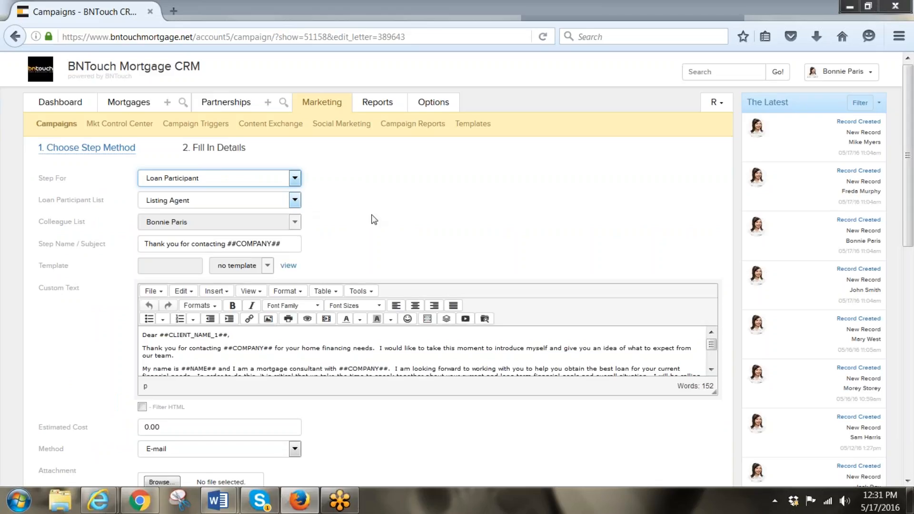
{"action": "left_click", "coordinate": [295, 200]}
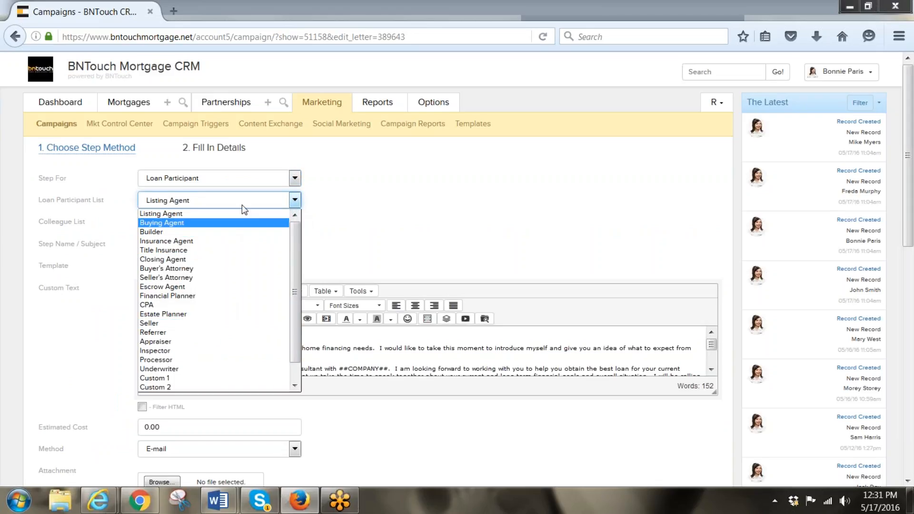
{"action": "left_click", "coordinate": [295, 178]}
{"action": "left_click", "coordinate": [274, 192]}
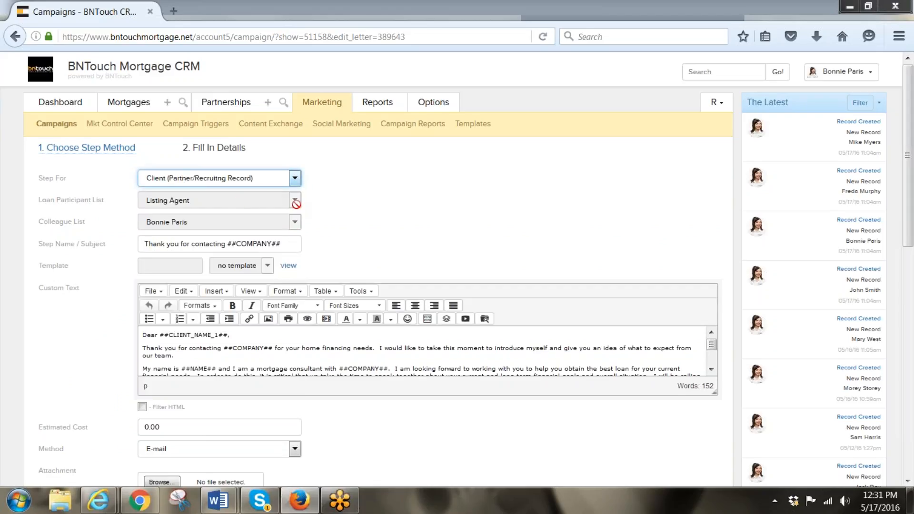
Examine the step's subject line, the ##CLIENT_NAME_1## greeting tag and the rest of the custom text.
{"action": "left_click", "coordinate": [288, 243]}
{"action": "left_click_drag", "start_coordinate": [143, 243], "coordinate": [293, 243]}
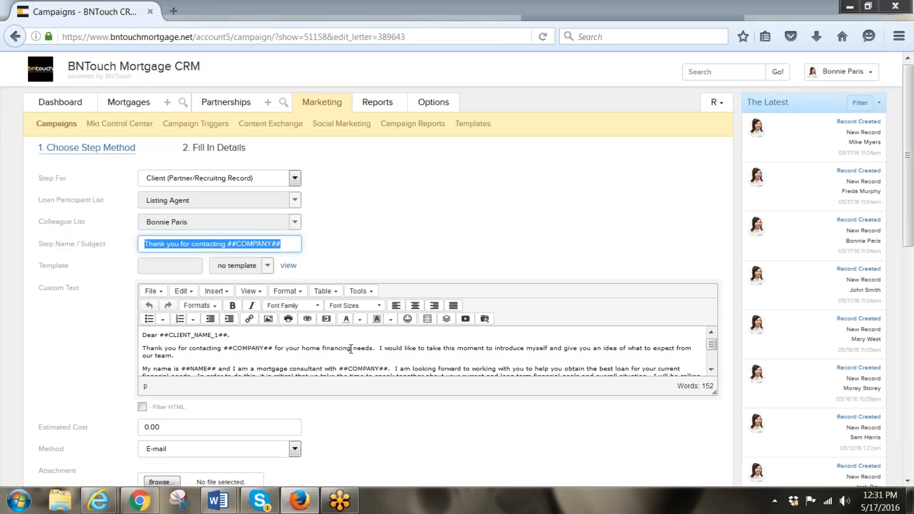
{"action": "left_click", "coordinate": [219, 361]}
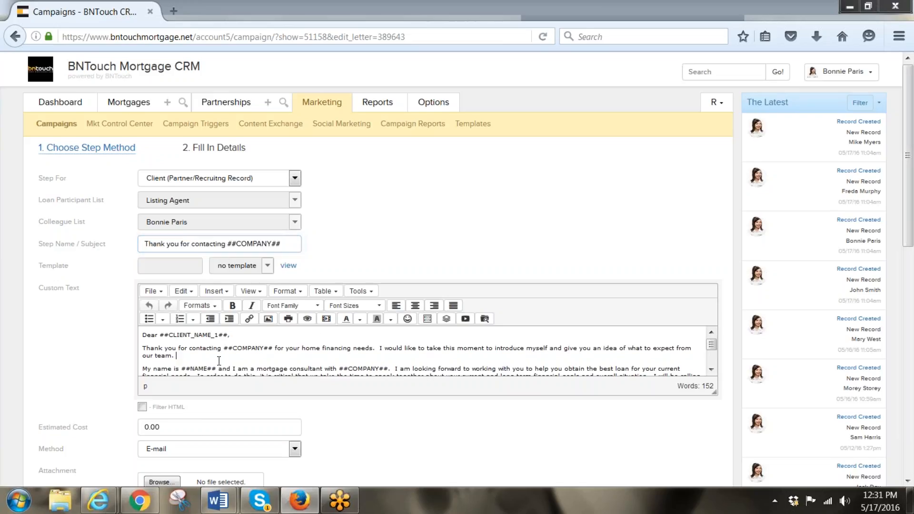
{"action": "left_click_drag", "start_coordinate": [228, 335], "coordinate": [161, 337]}
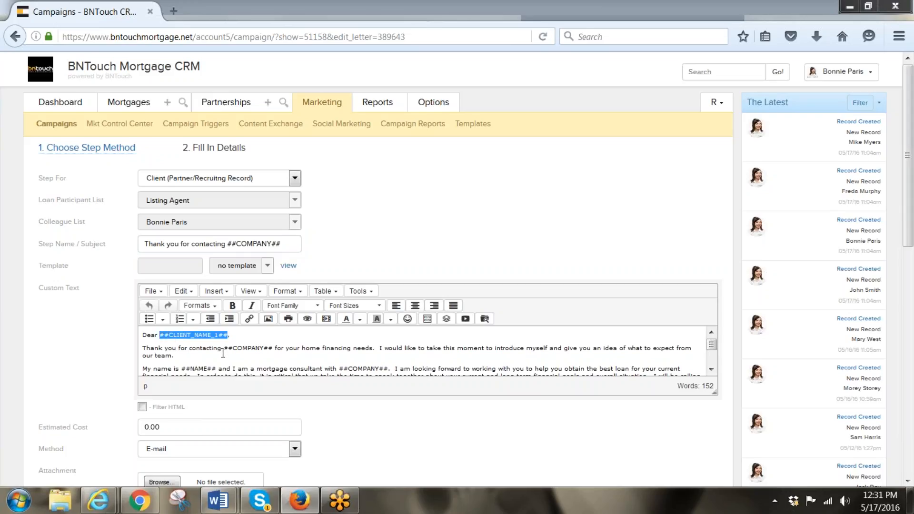
{"action": "scroll", "coordinate": [400, 356], "scroll_direction": "down", "scroll_amount": 2}
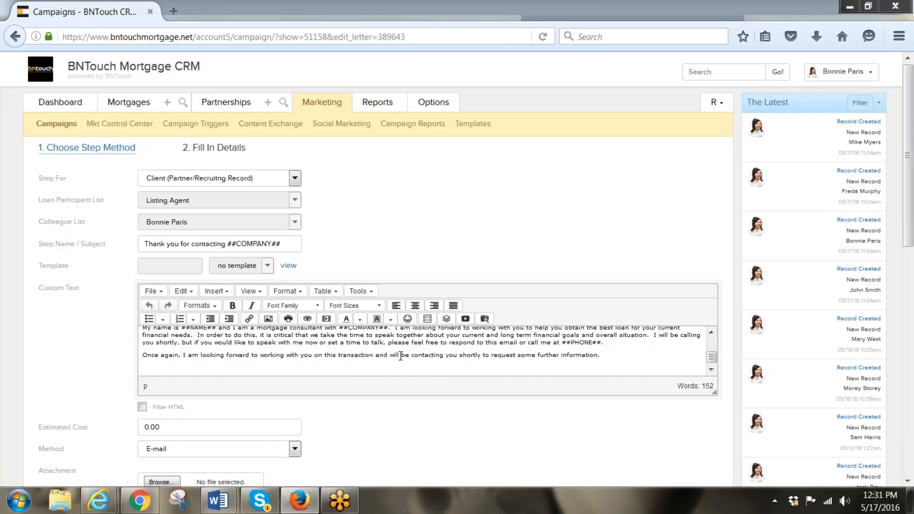
{"action": "scroll", "coordinate": [400, 356], "scroll_direction": "up", "scroll_amount": 2}
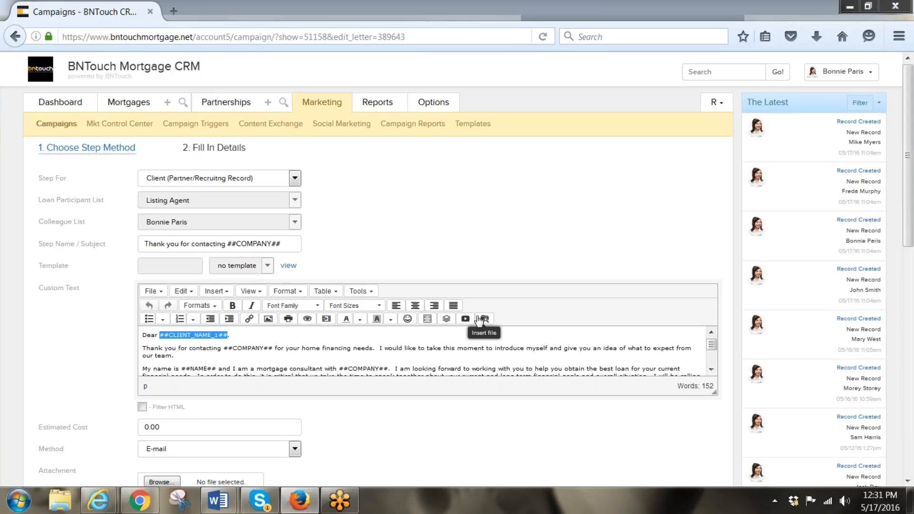
Browse the meta tags available for the email text, including Borrower First Name, and close the list without inserting any.
{"action": "left_click", "coordinate": [445, 320]}
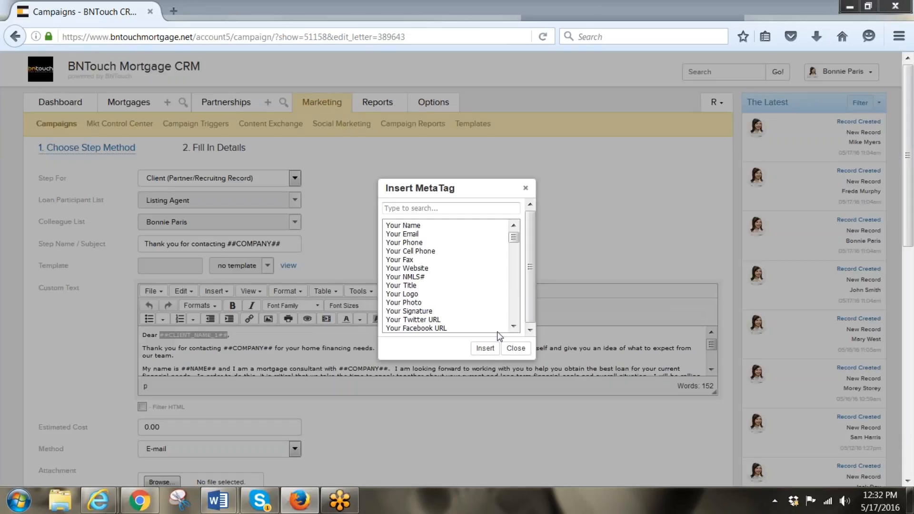
{"action": "left_click", "coordinate": [513, 326]}
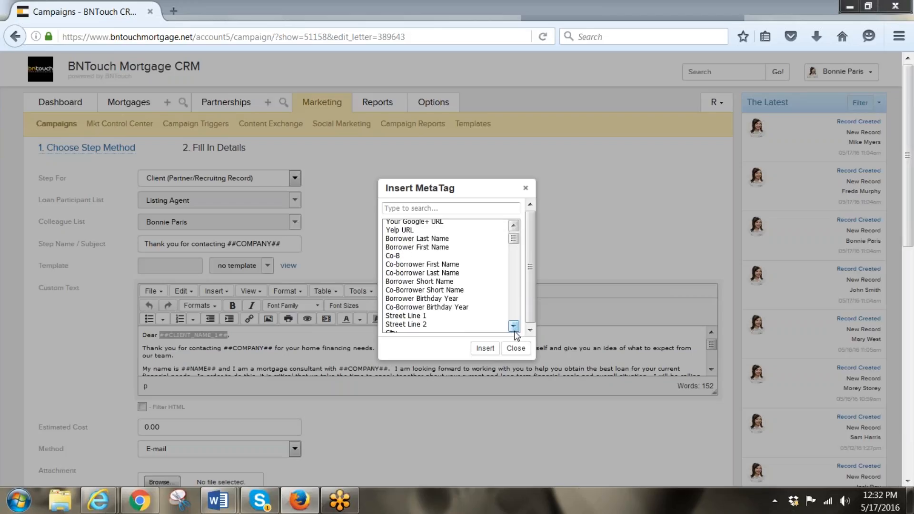
{"action": "left_click", "coordinate": [421, 248]}
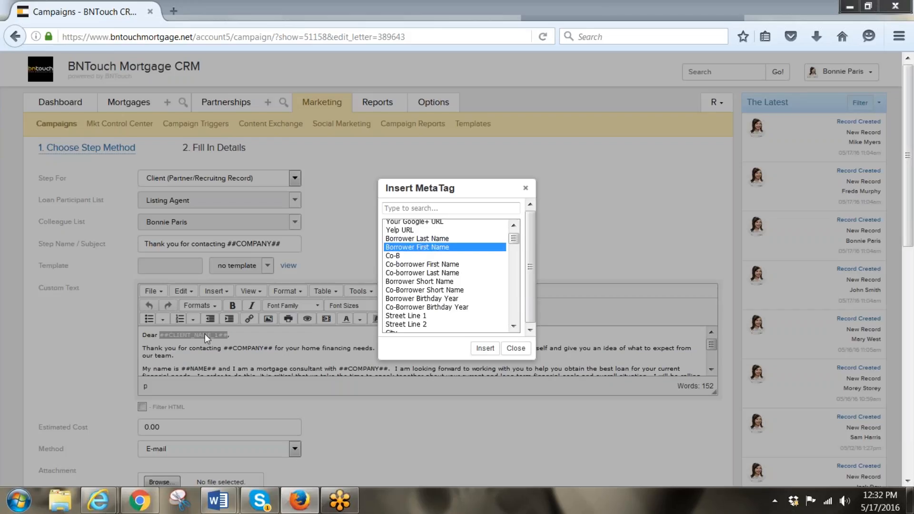
{"action": "left_click", "coordinate": [513, 327]}
{"action": "left_click", "coordinate": [514, 327]}
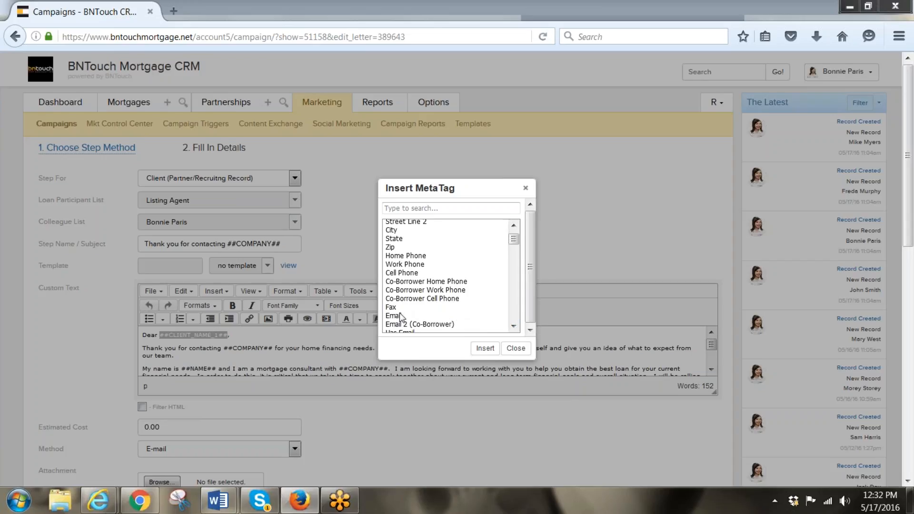
{"action": "left_click", "coordinate": [514, 326]}
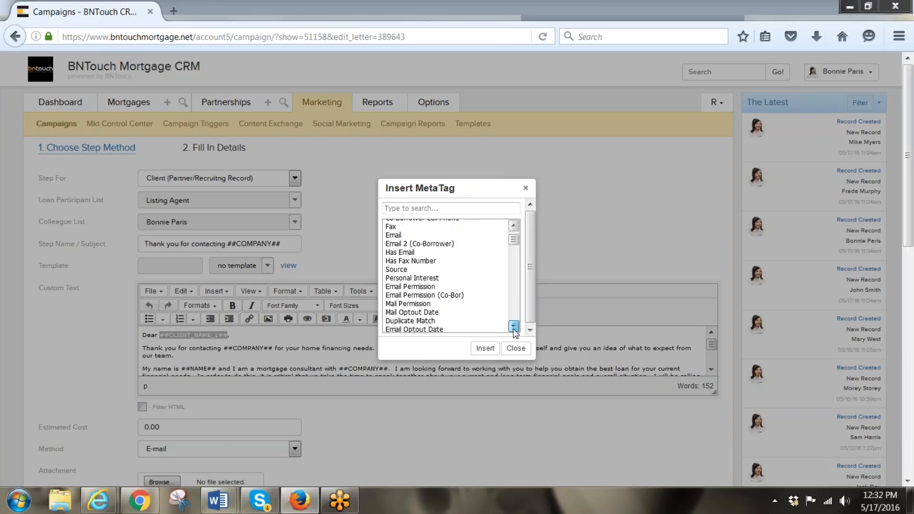
{"action": "left_click", "coordinate": [513, 327]}
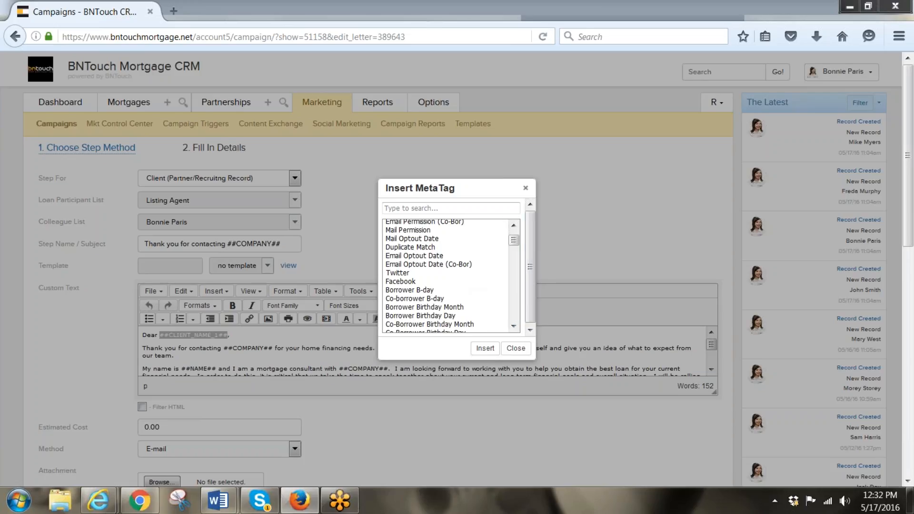
{"action": "left_click", "coordinate": [515, 348]}
Examine the meta tags in the email body and compare the ##CLIENT_NAME_1## greeting with the Step For recipient options.
{"action": "left_click", "coordinate": [273, 348]}
{"action": "scroll", "coordinate": [271, 354], "scroll_direction": "down", "scroll_amount": 1}
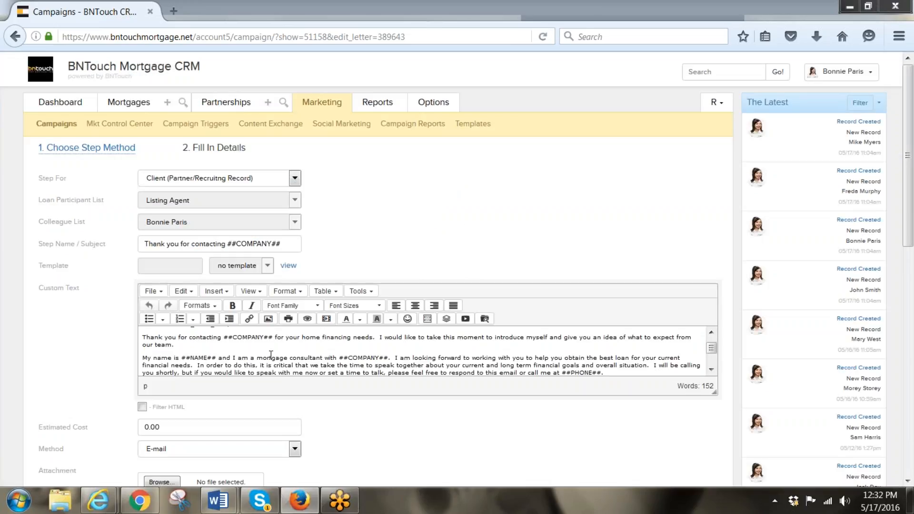
{"action": "scroll", "coordinate": [271, 355], "scroll_direction": "down", "scroll_amount": 2}
{"action": "scroll", "coordinate": [271, 355], "scroll_direction": "up", "scroll_amount": 3}
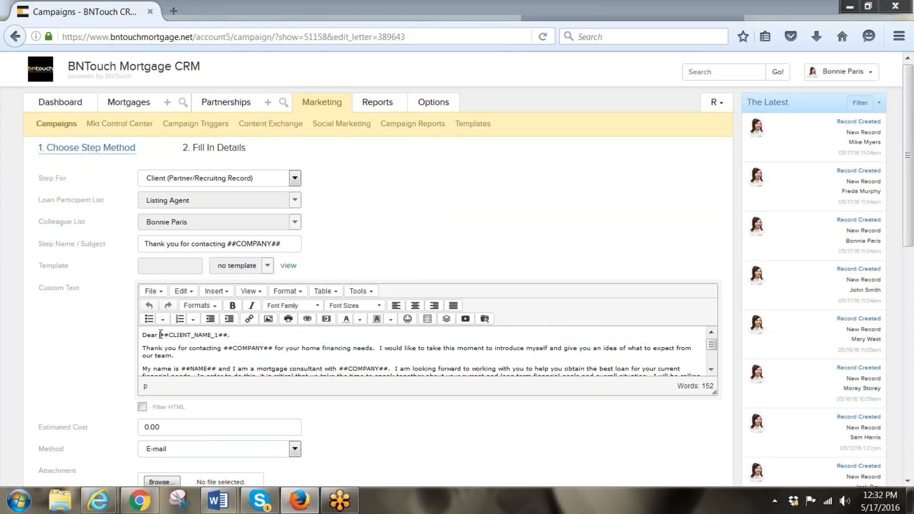
{"action": "left_click_drag", "start_coordinate": [161, 334], "coordinate": [228, 335]}
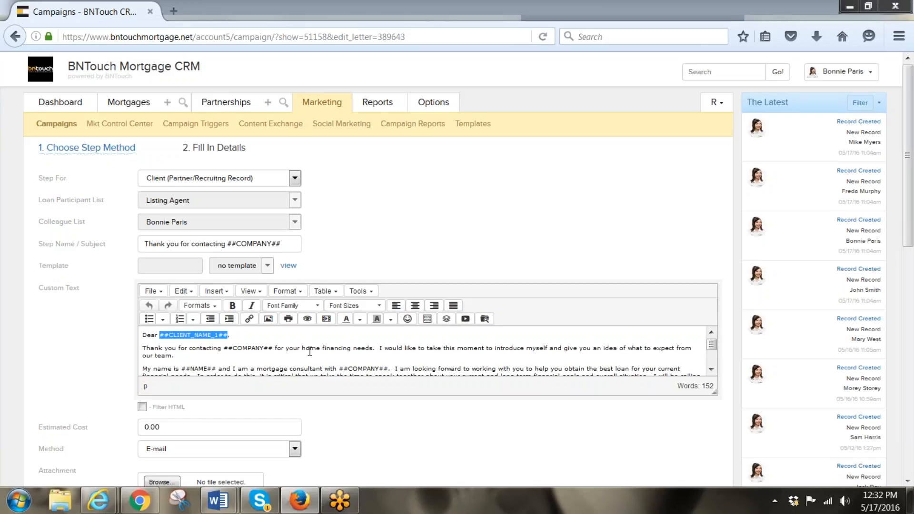
{"action": "left_click", "coordinate": [294, 180]}
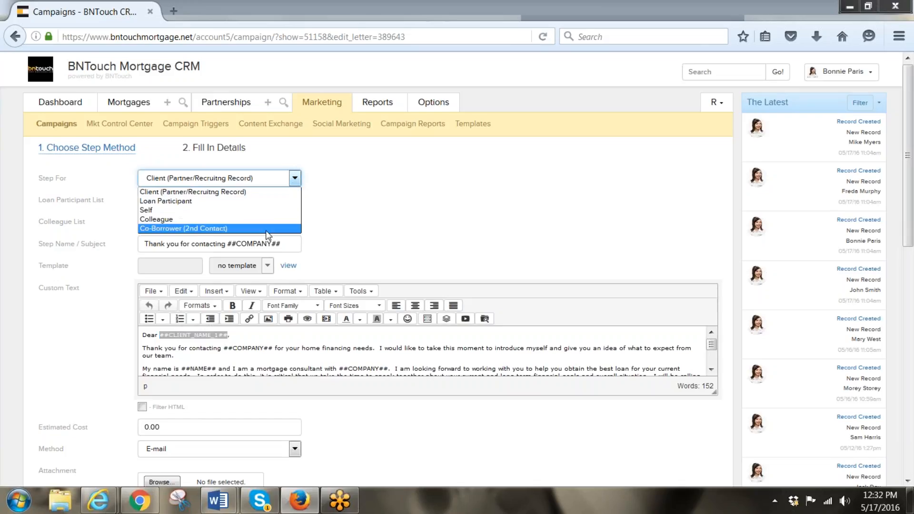
{"action": "left_click", "coordinate": [257, 341]}
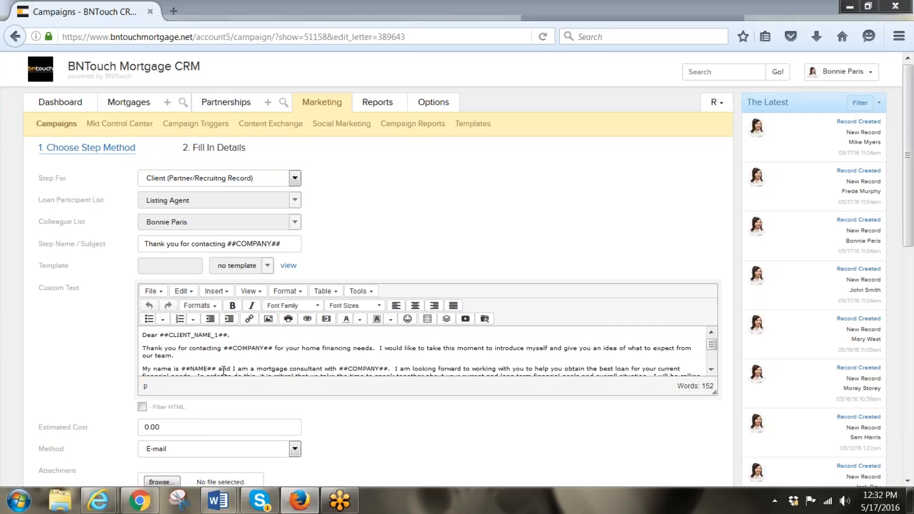
Examine the ##NAME## tag and read the email body through to its closing sentence.
{"action": "left_click_drag", "start_coordinate": [223, 369], "coordinate": [180, 369]}
{"action": "left_click", "coordinate": [713, 371]}
{"action": "left_click", "coordinate": [712, 371]}
{"action": "left_click", "coordinate": [713, 372]}
{"action": "left_click", "coordinate": [629, 356]}
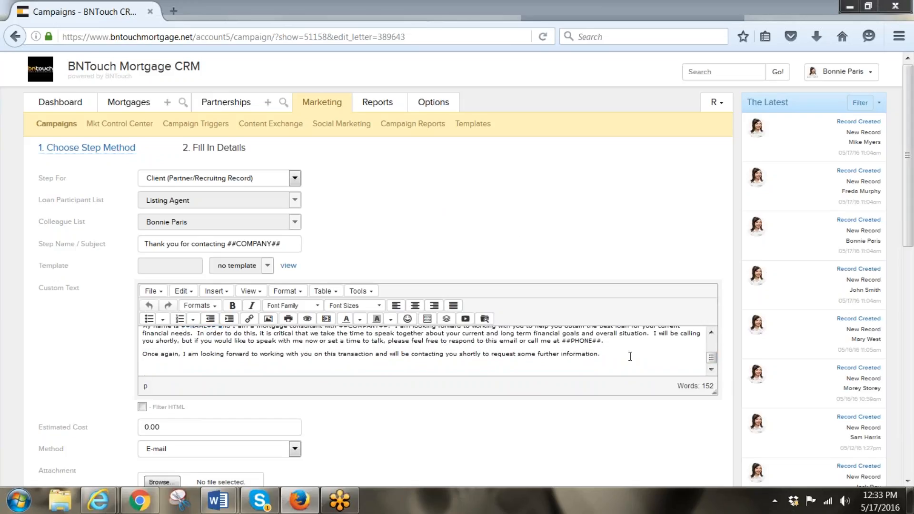
Check the step's estimated cost and the available delivery methods, keeping E-mail as the method.
{"action": "scroll", "coordinate": [461, 458], "scroll_direction": "down", "scroll_amount": 2}
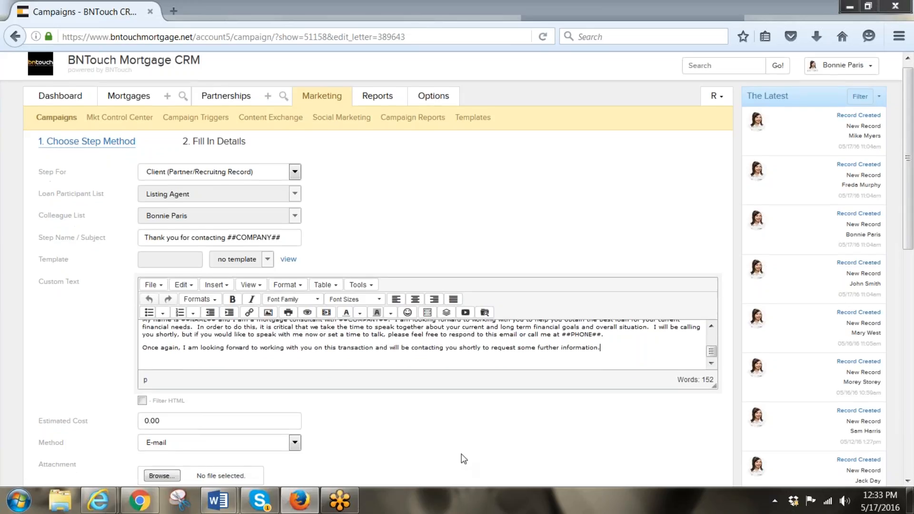
{"action": "left_click_drag", "start_coordinate": [177, 369], "coordinate": [129, 365]}
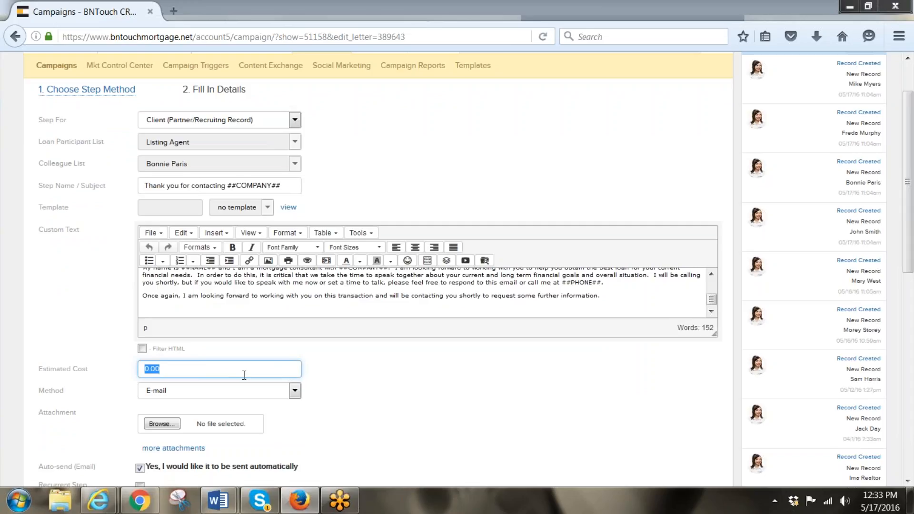
{"action": "left_click", "coordinate": [294, 396]}
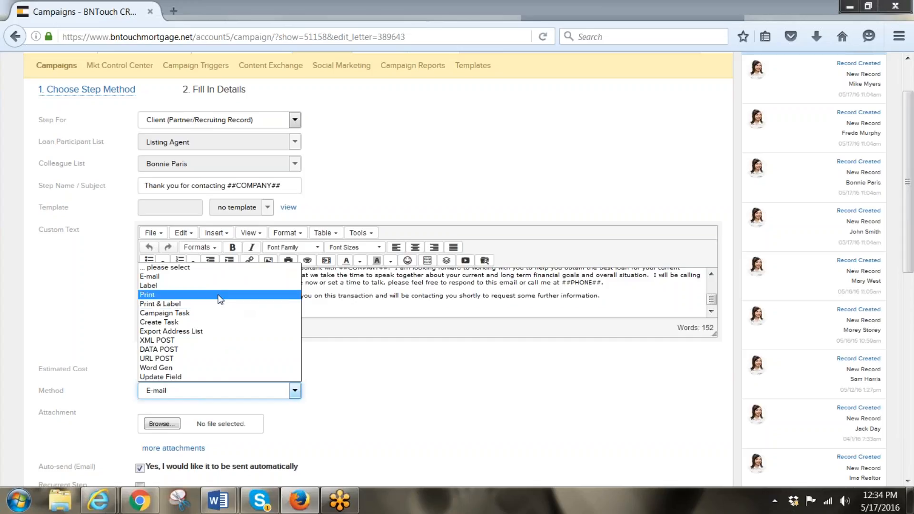
{"action": "left_click", "coordinate": [183, 279]}
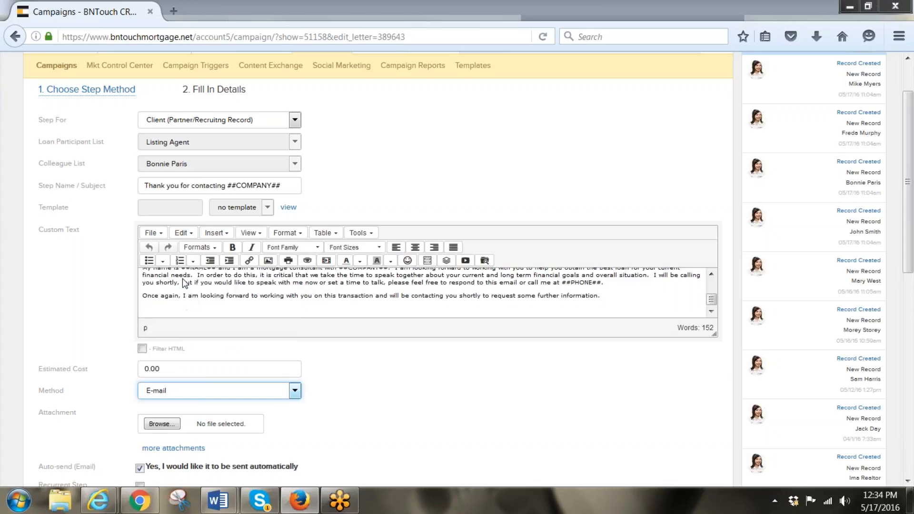
Turn off automatic email sending for the campaign step.
{"action": "scroll", "coordinate": [356, 383], "scroll_direction": "down", "scroll_amount": 5}
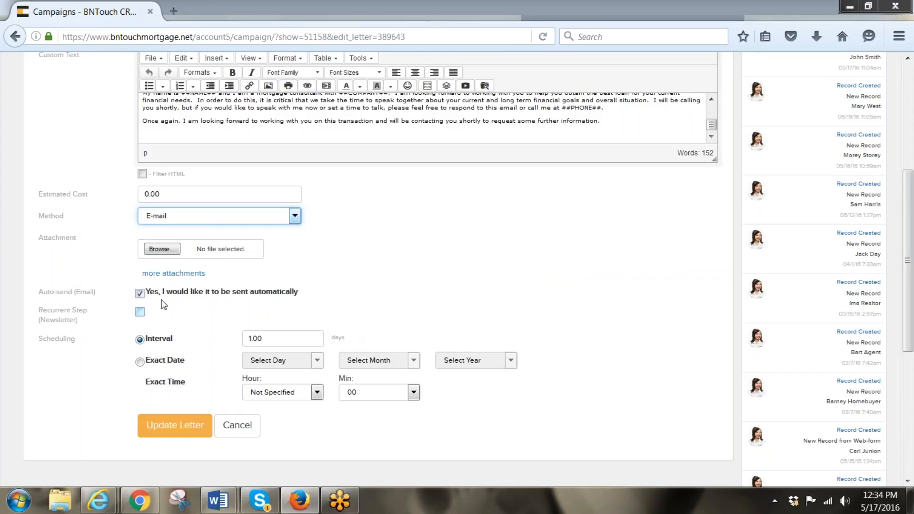
{"action": "left_click", "coordinate": [140, 294]}
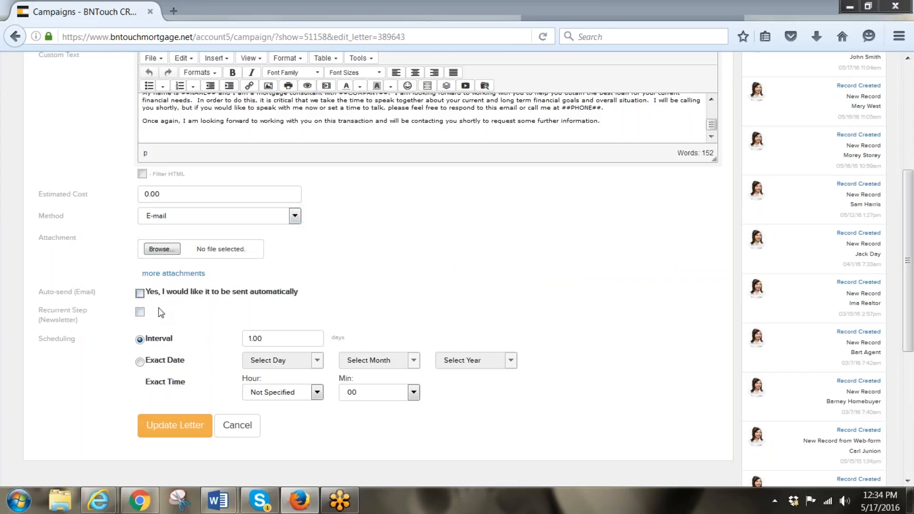
Turn automatic email sending back on for the step and check the Recurrent Step option.
{"action": "left_click", "coordinate": [140, 294]}
{"action": "scroll", "coordinate": [375, 293], "scroll_direction": "down", "scroll_amount": 6}
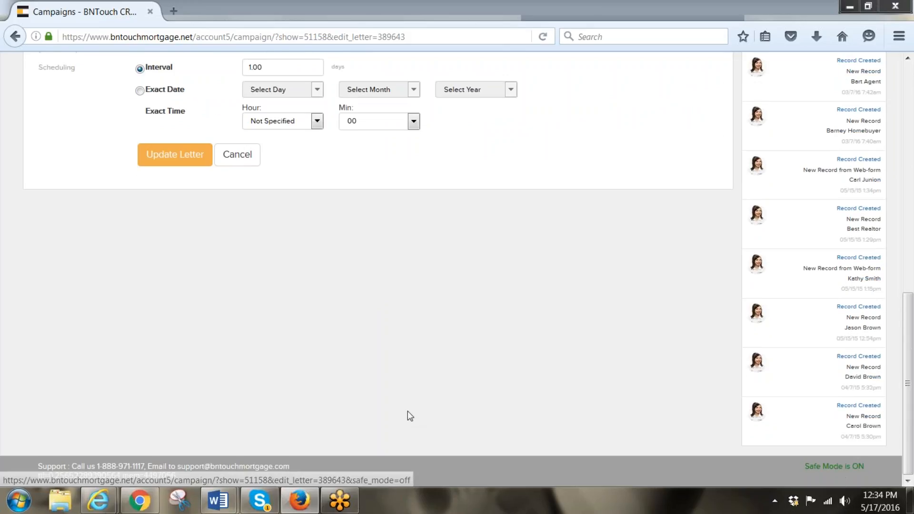
{"action": "scroll", "coordinate": [407, 412], "scroll_direction": "up", "scroll_amount": 5}
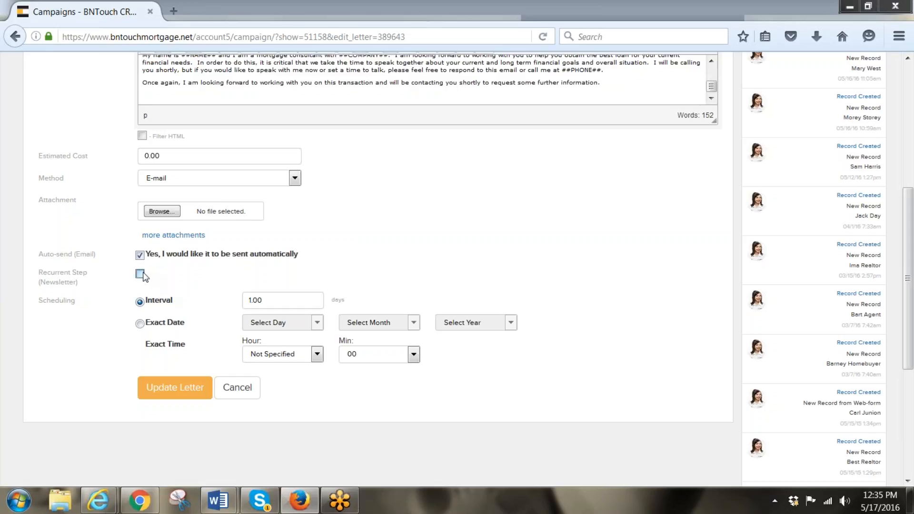
{"action": "scroll", "coordinate": [553, 208], "scroll_direction": "down", "scroll_amount": 2}
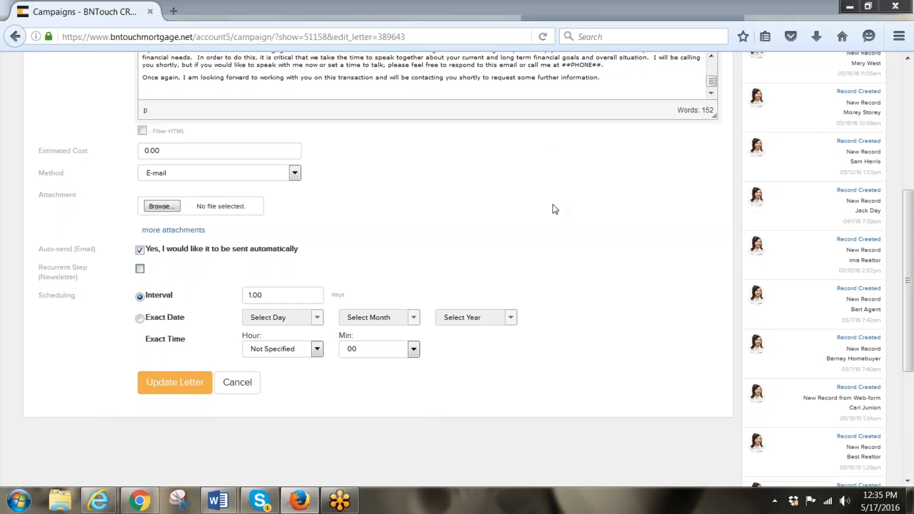
Try Exact Date scheduling for the email step and switch it back to Interval.
{"action": "double_click", "coordinate": [270, 243]}
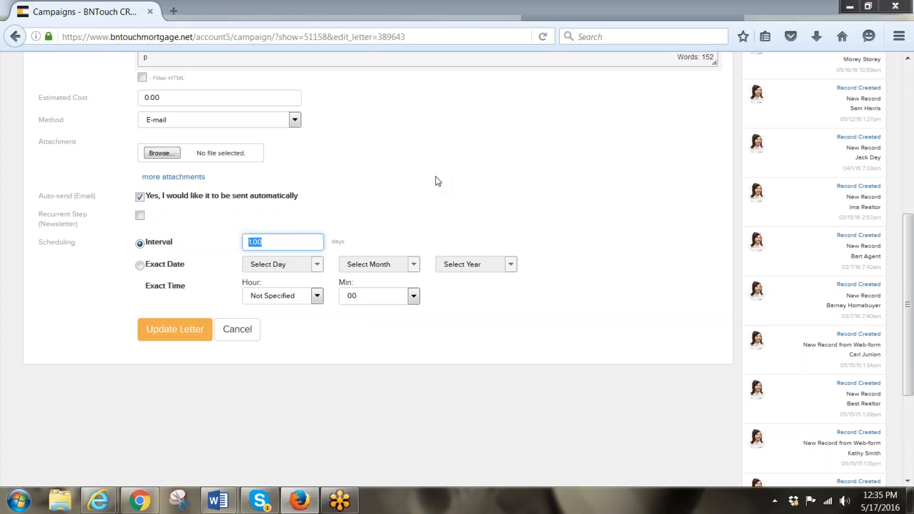
{"action": "left_click", "coordinate": [145, 266]}
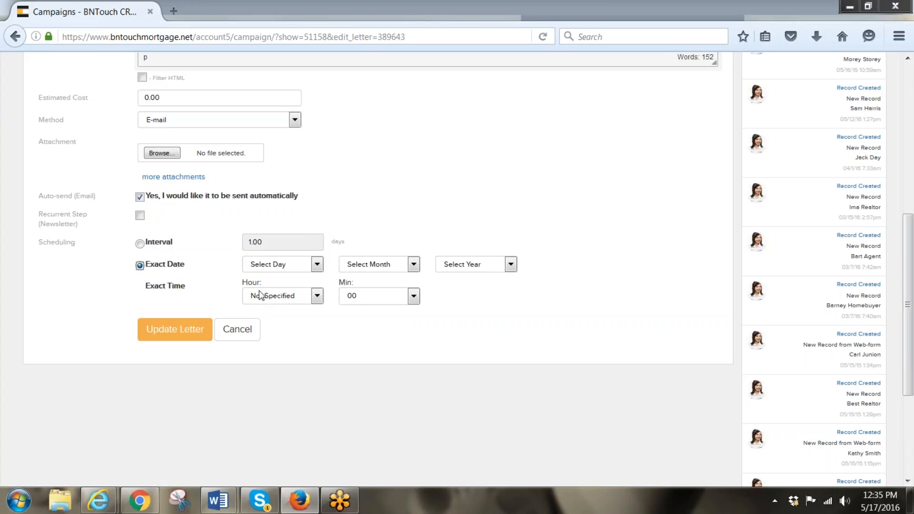
{"action": "left_click", "coordinate": [140, 243]}
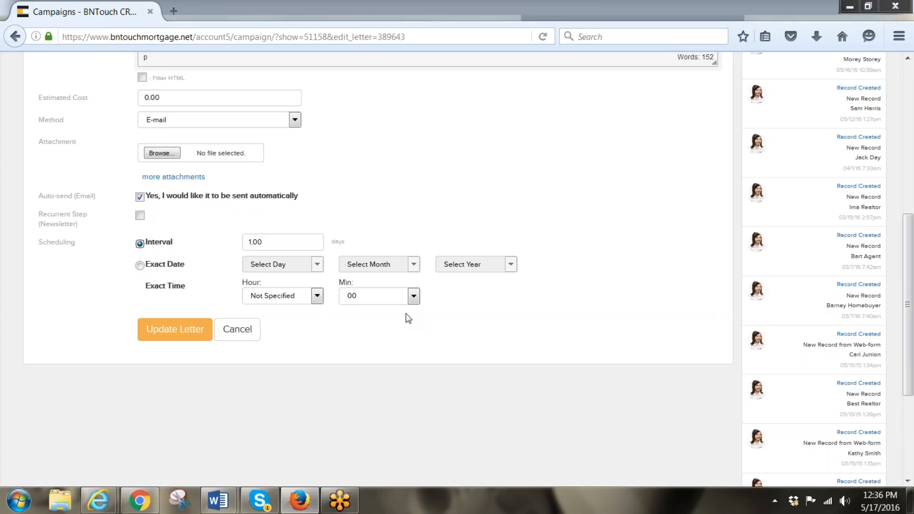
Leave the letter without saving it and try selecting the first step in the campaign's interval list.
{"action": "scroll", "coordinate": [401, 285], "scroll_direction": "up", "scroll_amount": 7}
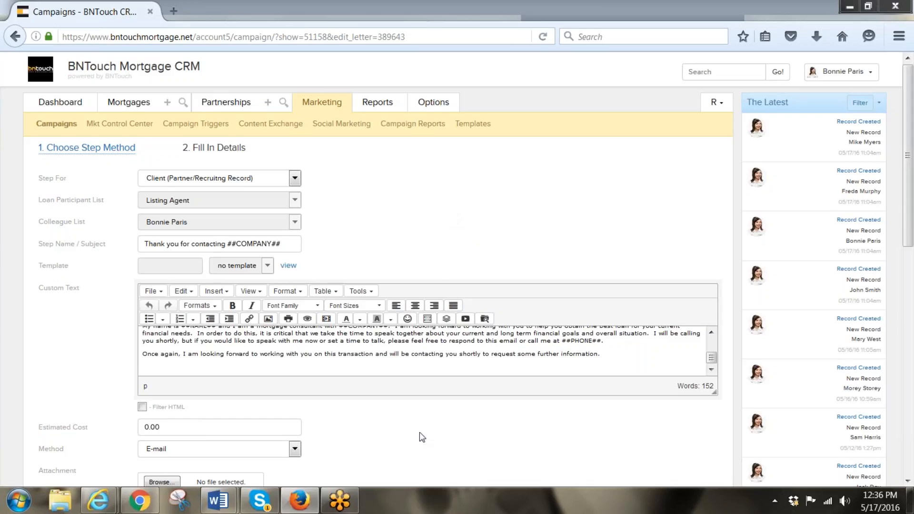
{"action": "scroll", "coordinate": [426, 444], "scroll_direction": "down", "scroll_amount": 5}
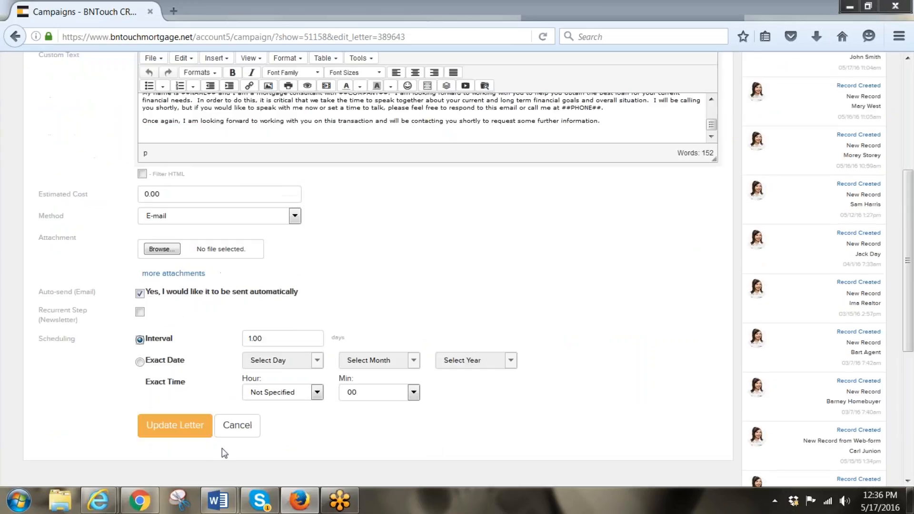
{"action": "left_click", "coordinate": [248, 429]}
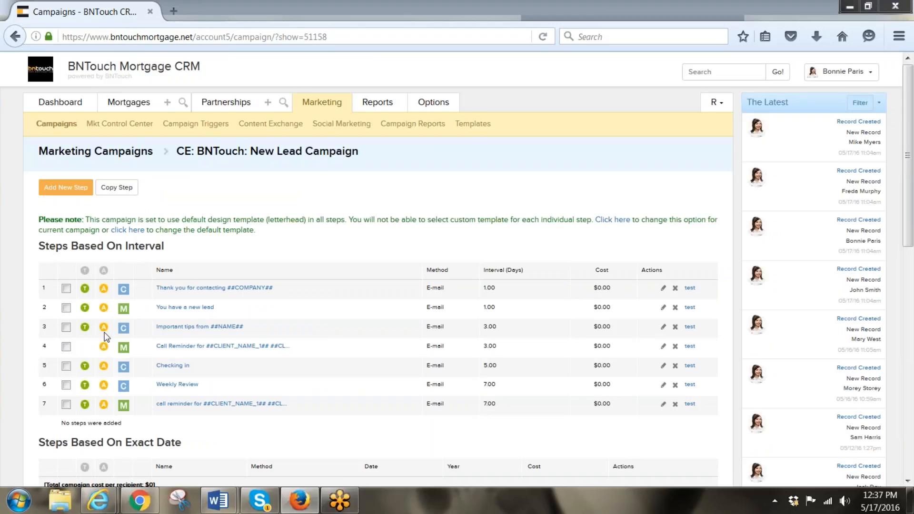
{"action": "left_click", "coordinate": [66, 289]}
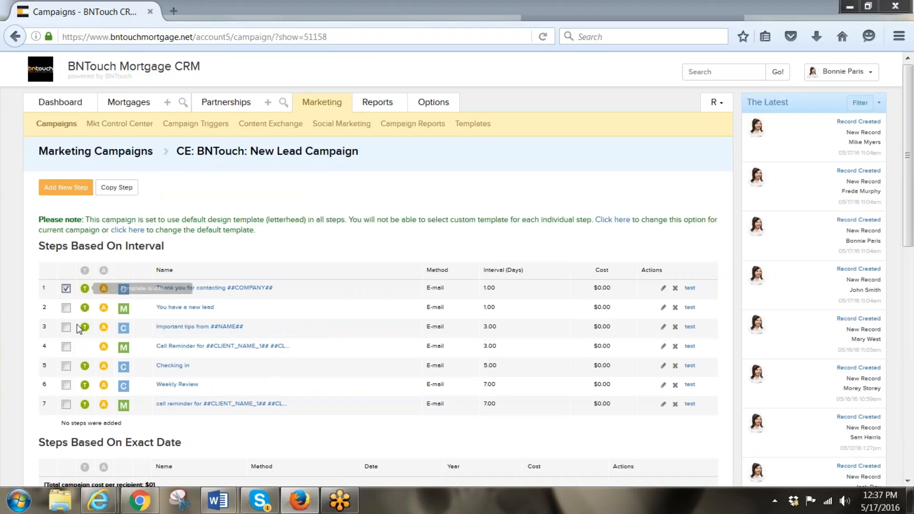
{"action": "left_click", "coordinate": [67, 288]}
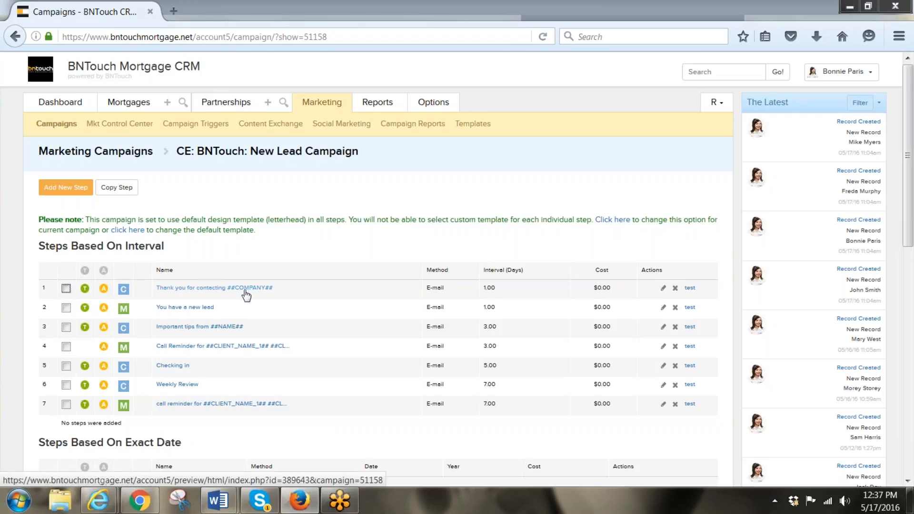
Start a new E-mail step in the New Lead campaign with Self as its recipient.
{"action": "left_click", "coordinate": [65, 188]}
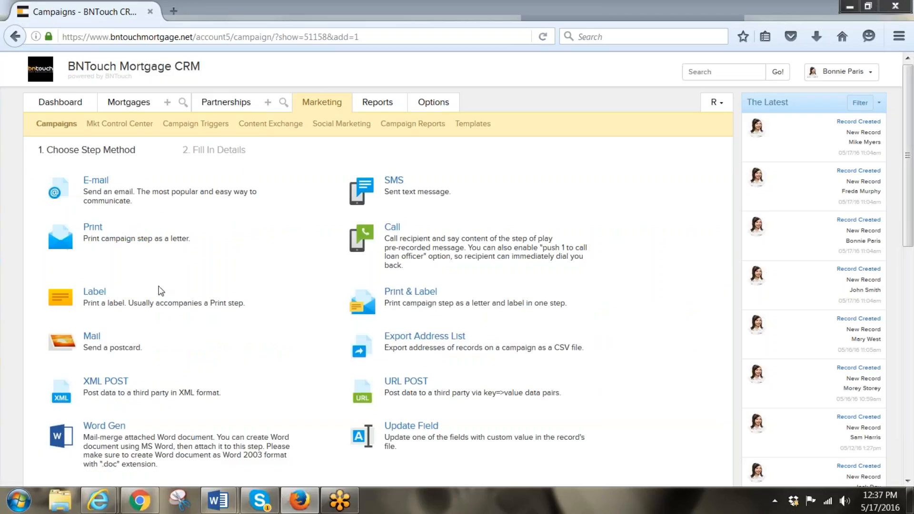
{"action": "left_click", "coordinate": [90, 181]}
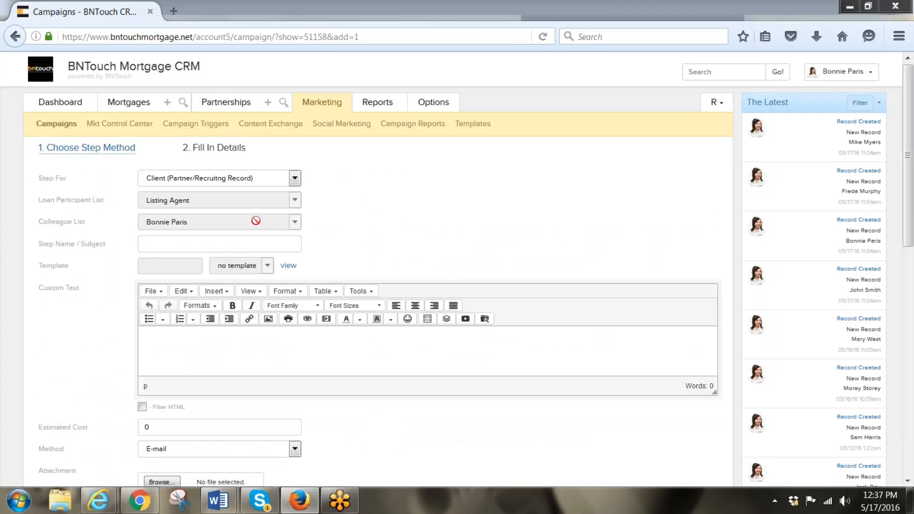
{"action": "left_click", "coordinate": [295, 178]}
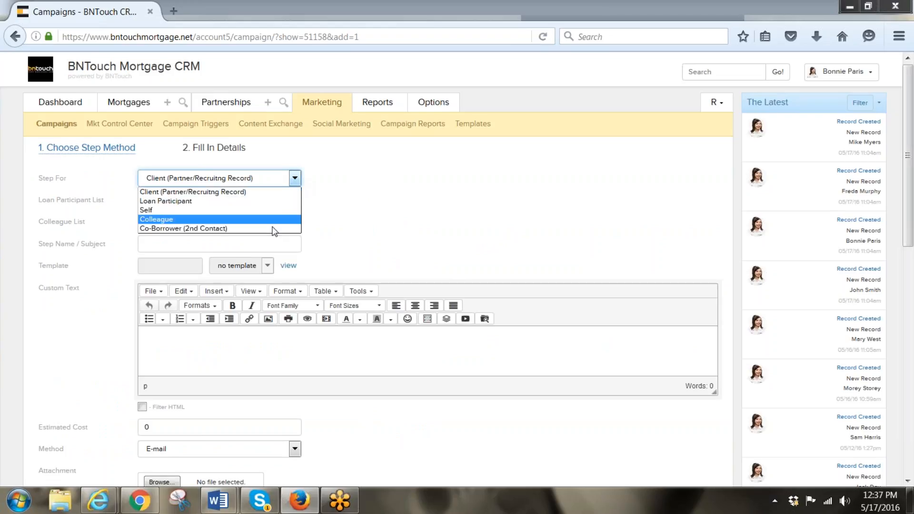
{"action": "left_click", "coordinate": [264, 210]}
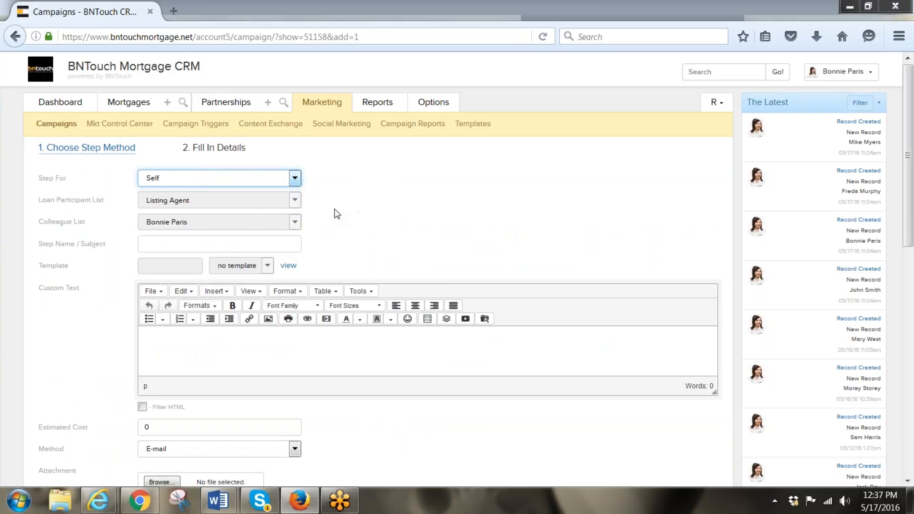
Go through the new step's subject, custom text and scheduling fields, and cancel the step without adding it.
{"action": "left_click", "coordinate": [226, 248]}
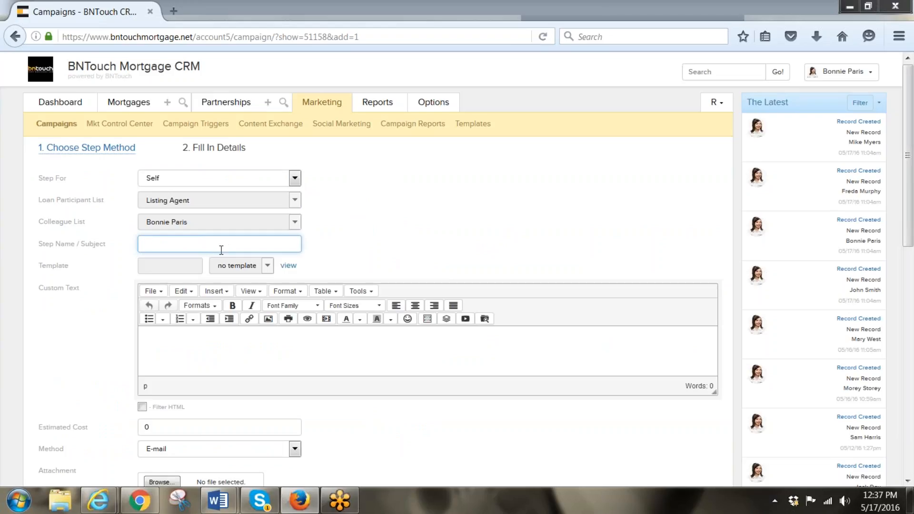
{"action": "left_click", "coordinate": [177, 347]}
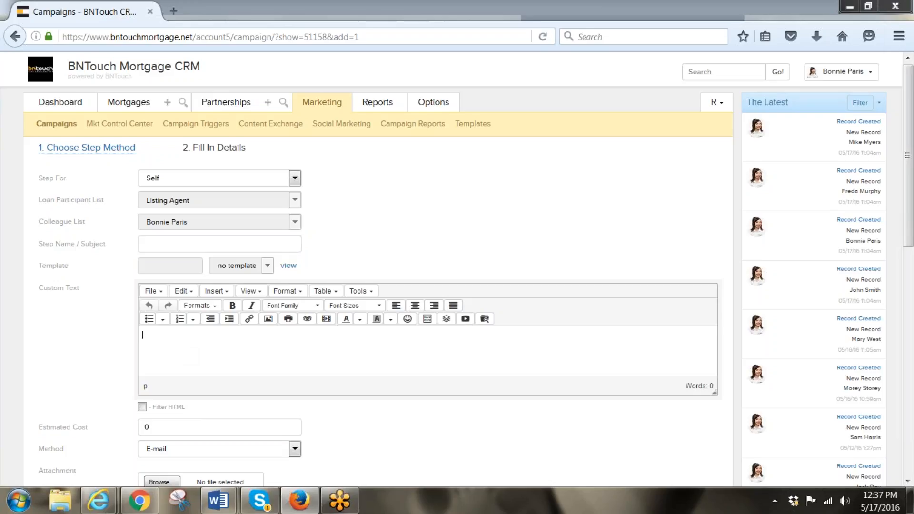
{"action": "left_click", "coordinate": [176, 245]}
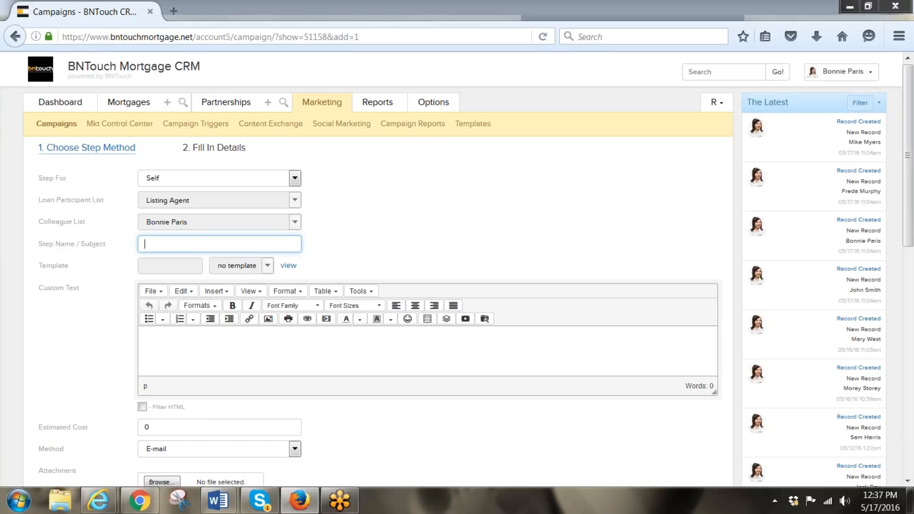
{"action": "left_click", "coordinate": [227, 349]}
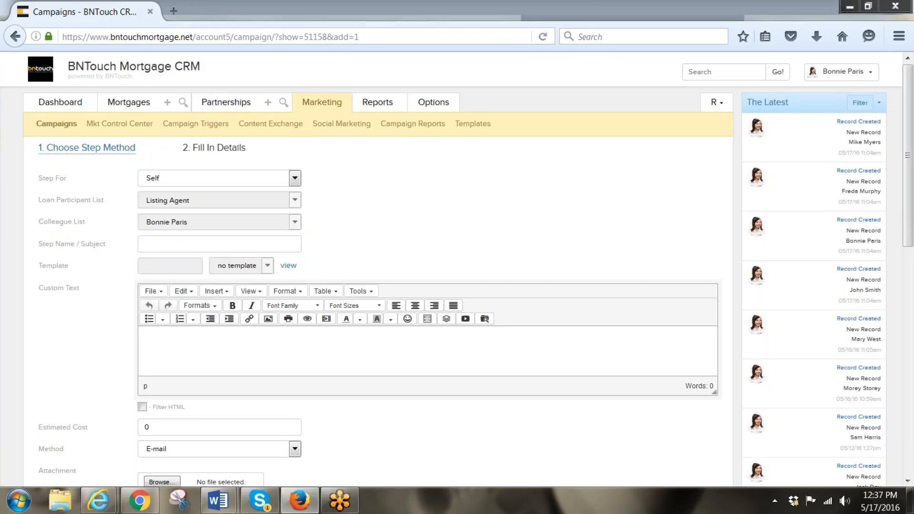
{"action": "scroll", "coordinate": [328, 369], "scroll_direction": "down", "scroll_amount": 4}
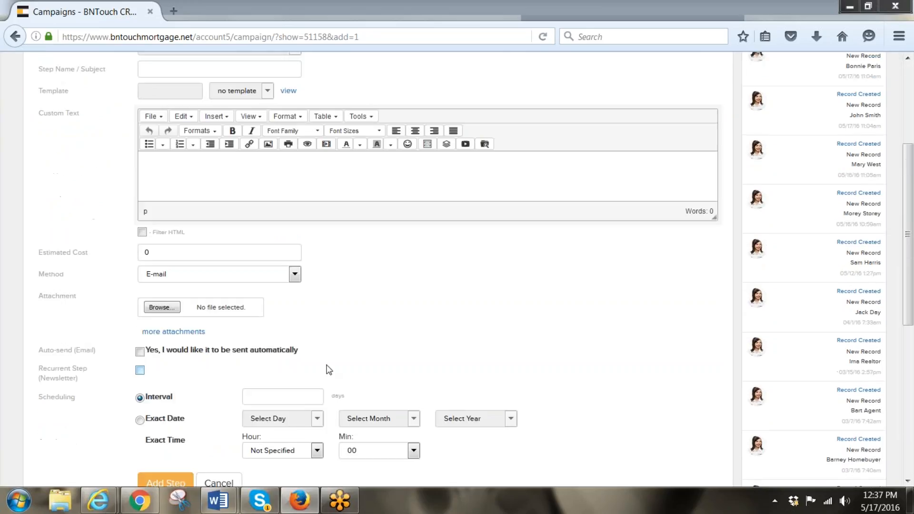
{"action": "scroll", "coordinate": [328, 369], "scroll_direction": "down", "scroll_amount": 4}
{"action": "left_click", "coordinate": [211, 315]}
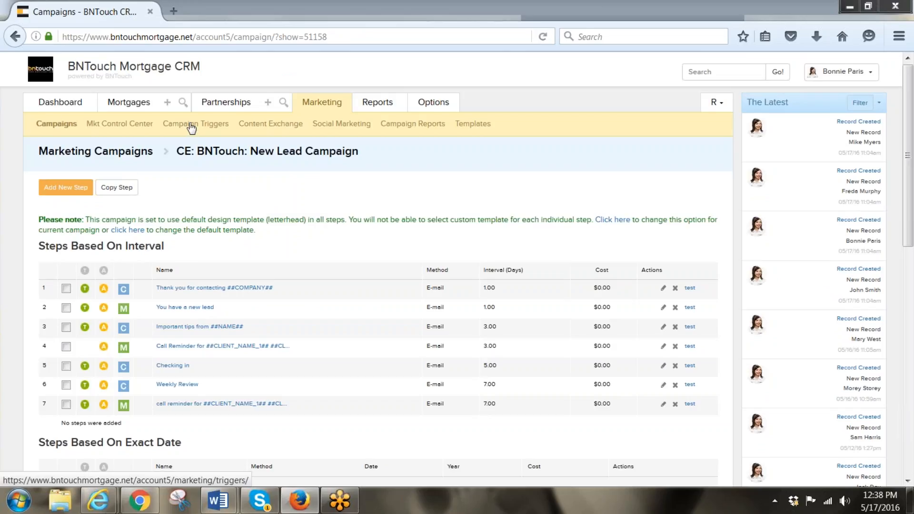
Start a new marketing campaign from the campaigns list and assign it to the Funded group.
{"action": "left_click", "coordinate": [61, 102]}
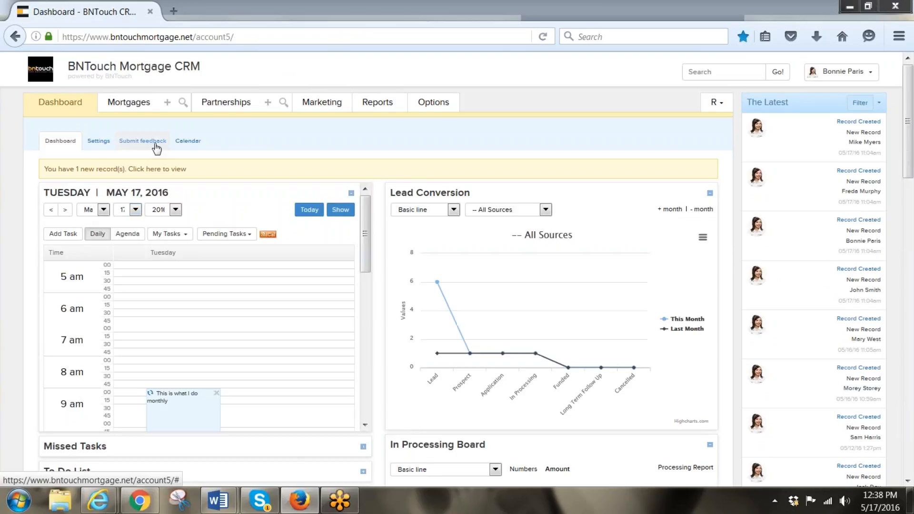
{"action": "left_click", "coordinate": [325, 106]}
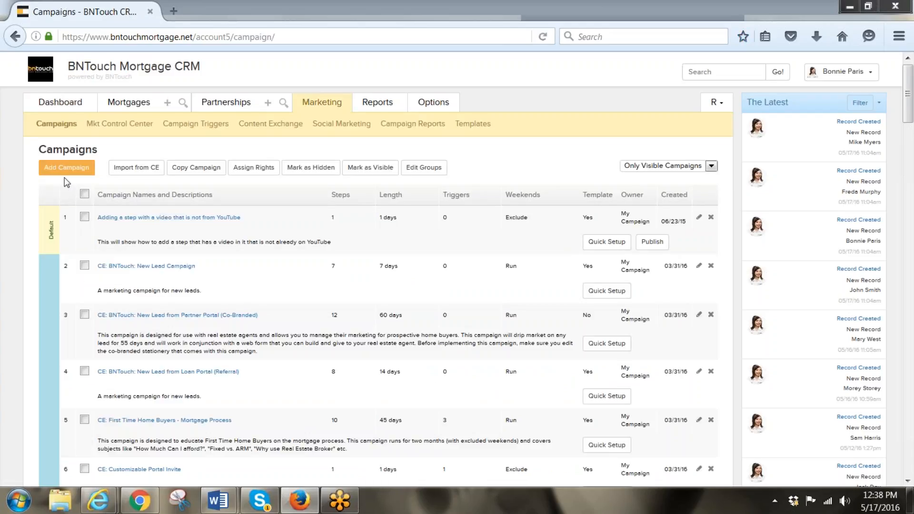
{"action": "left_click", "coordinate": [66, 172]}
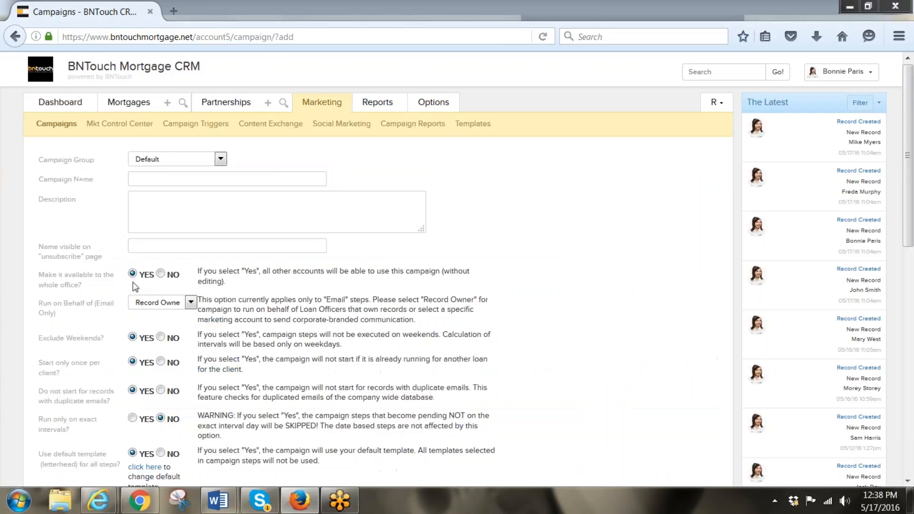
{"action": "left_click", "coordinate": [222, 160]}
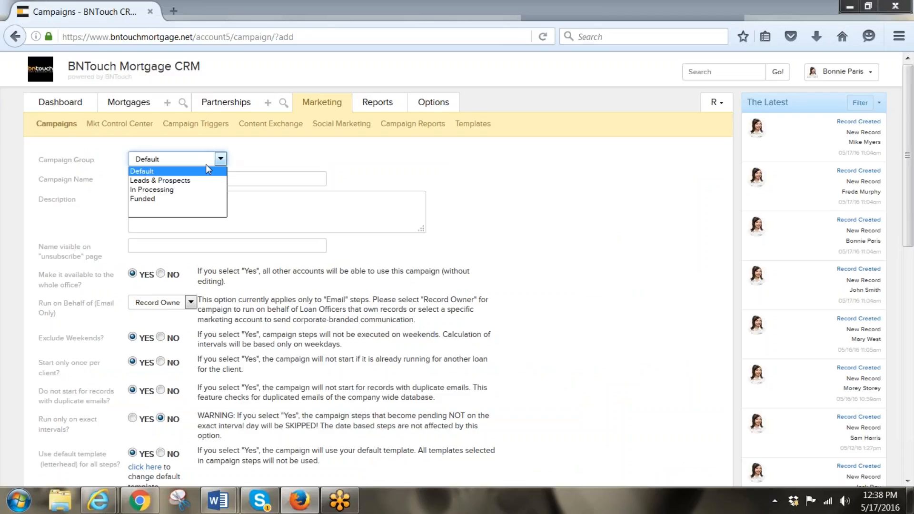
{"action": "left_click", "coordinate": [179, 198]}
Name the campaign "Keeping in touch with you" and enter the description "To follow up with past funded clients".
{"action": "left_click", "coordinate": [180, 177]}
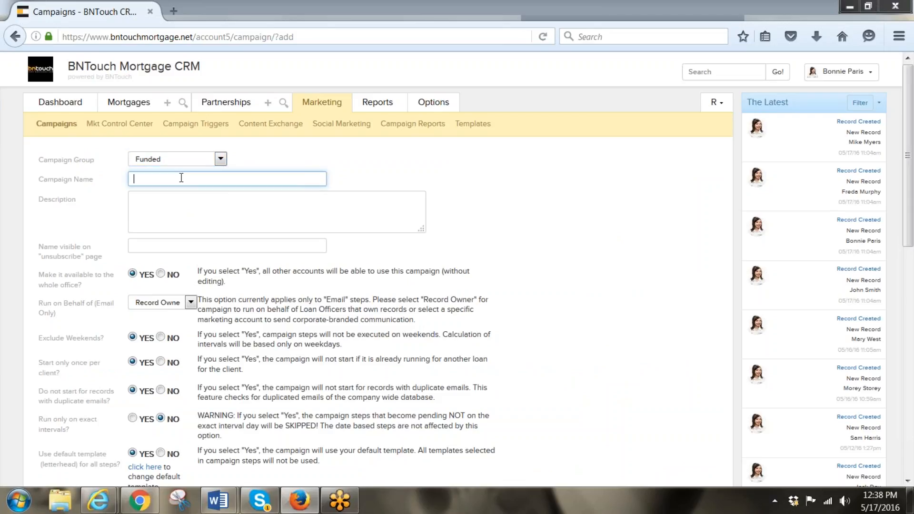
{"action": "type", "text": "Keeping in touch with you"}
{"action": "key", "text": "Tab"}
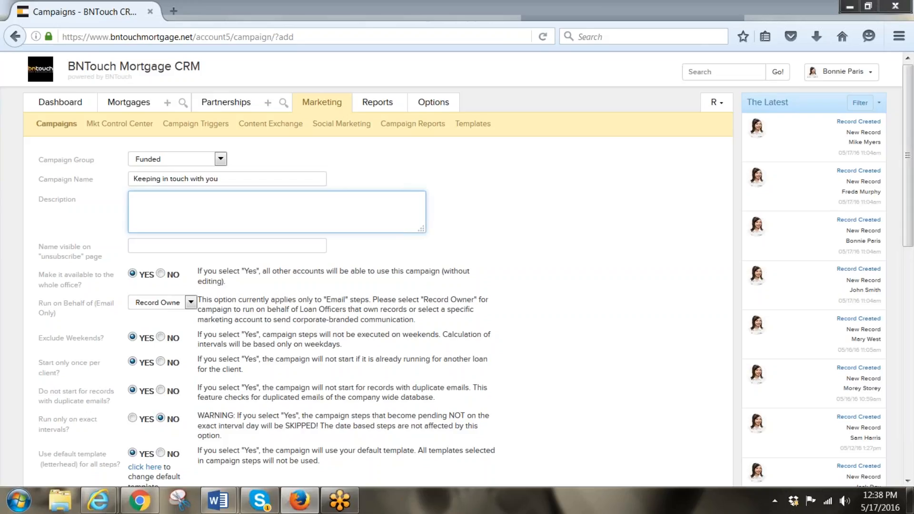
{"action": "type", "text": "To follow up with past funded clients"}
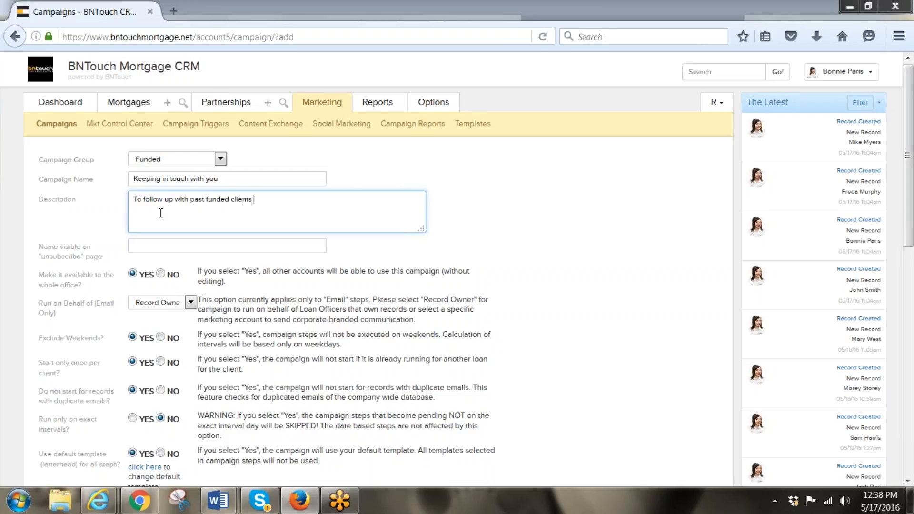
Copy the campaign name "Keeping in touch with you" into the name visible on the unsubscribe page.
{"action": "left_click_drag", "start_coordinate": [229, 179], "coordinate": [120, 187]}
{"action": "key", "text": "ctrl+c"}
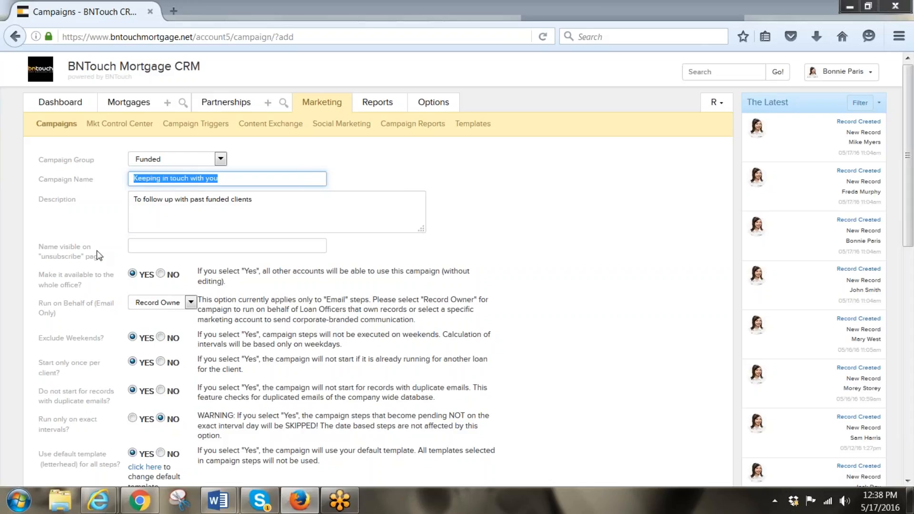
{"action": "left_click", "coordinate": [161, 247]}
{"action": "key", "text": "ctrl+v"}
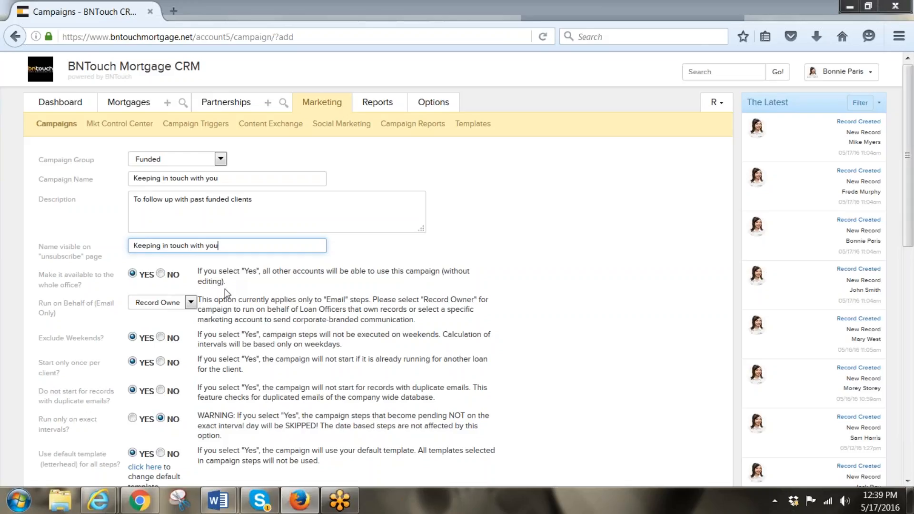
Set the campaign's availability to the whole office to No.
{"action": "scroll", "coordinate": [269, 343], "scroll_direction": "down", "scroll_amount": 3}
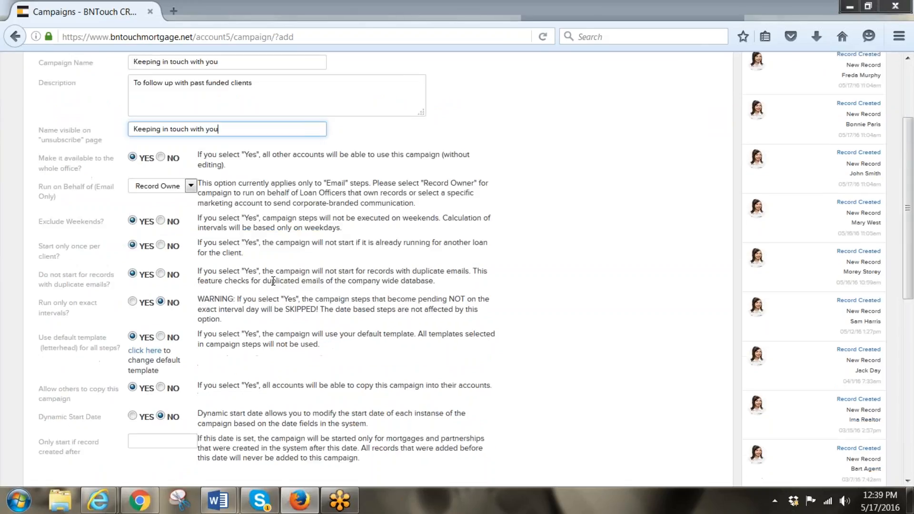
{"action": "left_click", "coordinate": [160, 157]}
{"action": "left_click", "coordinate": [148, 159]}
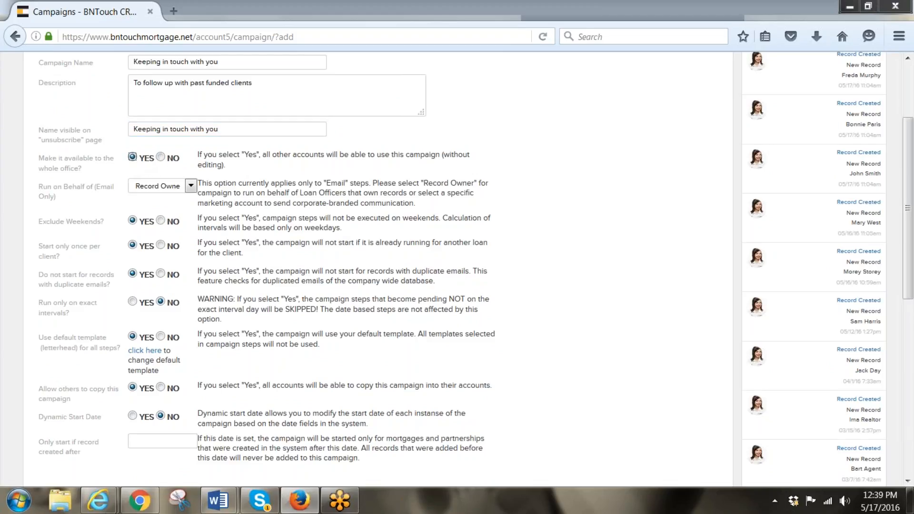
{"action": "left_click", "coordinate": [166, 160]}
Try running the campaign on behalf of a specific account, and set it back to Record Owner.
{"action": "left_click", "coordinate": [191, 185]}
{"action": "left_click", "coordinate": [185, 212]}
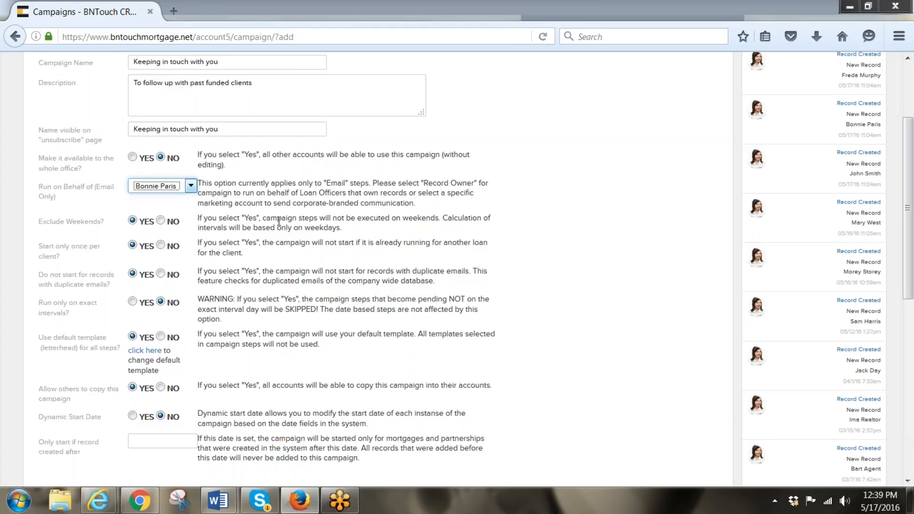
{"action": "left_click", "coordinate": [193, 185]}
{"action": "left_click", "coordinate": [188, 199]}
Read the explanation of the Start only once per client option.
{"action": "scroll", "coordinate": [236, 273], "scroll_direction": "down", "scroll_amount": 2}
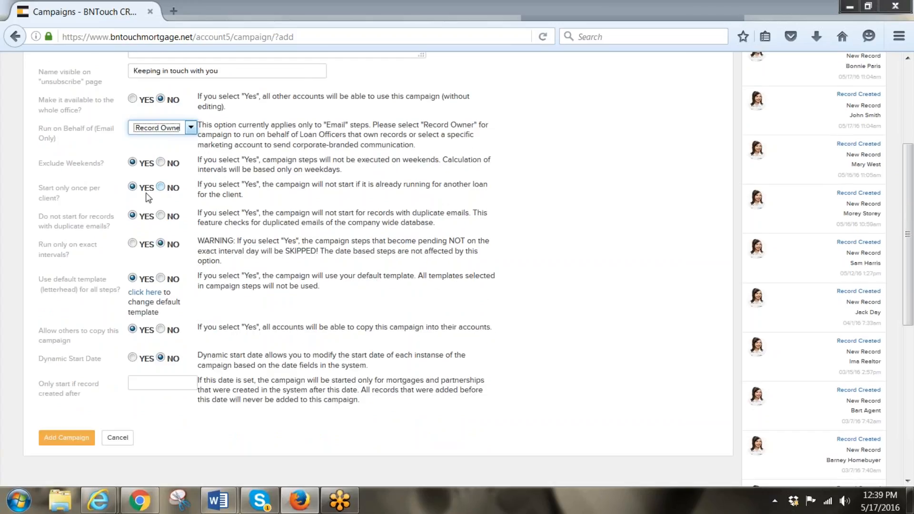
{"action": "left_click_drag", "start_coordinate": [243, 196], "coordinate": [200, 184]}
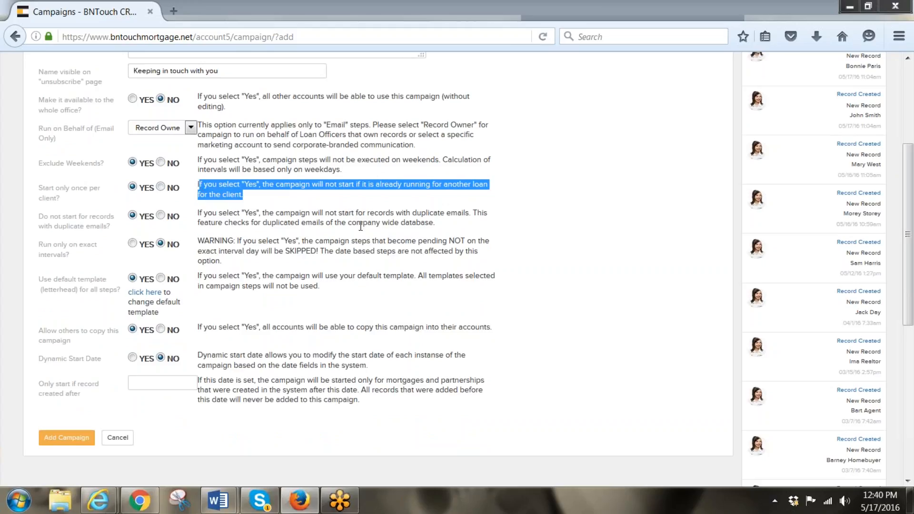
Read the explanations of the duplicate emails and Run only on exact intervals options.
{"action": "left_click_drag", "start_coordinate": [433, 223], "coordinate": [197, 214]}
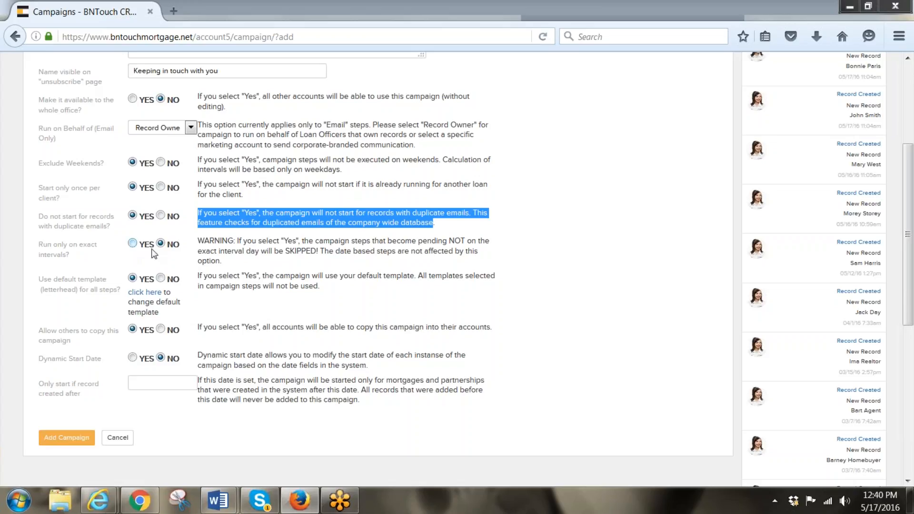
{"action": "left_click", "coordinate": [234, 265]}
{"action": "triple_click", "coordinate": [218, 261]}
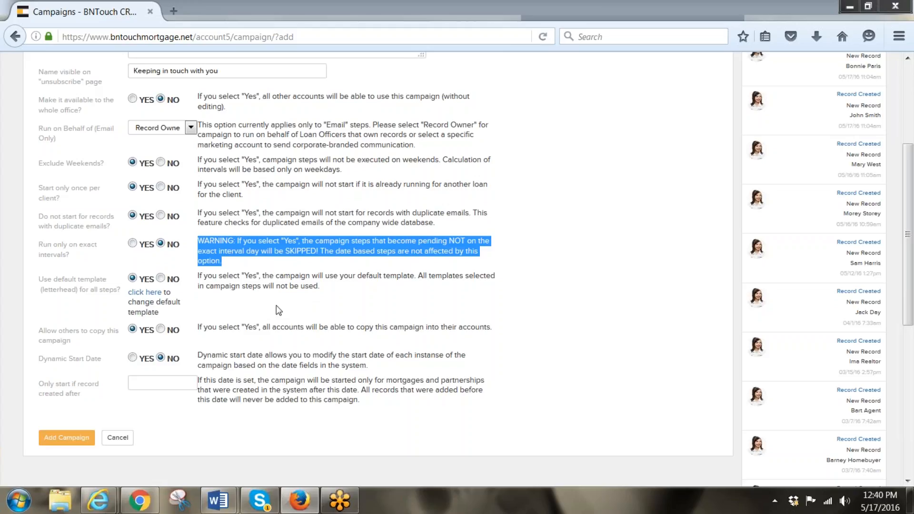
{"action": "scroll", "coordinate": [279, 322], "scroll_direction": "down", "scroll_amount": 2}
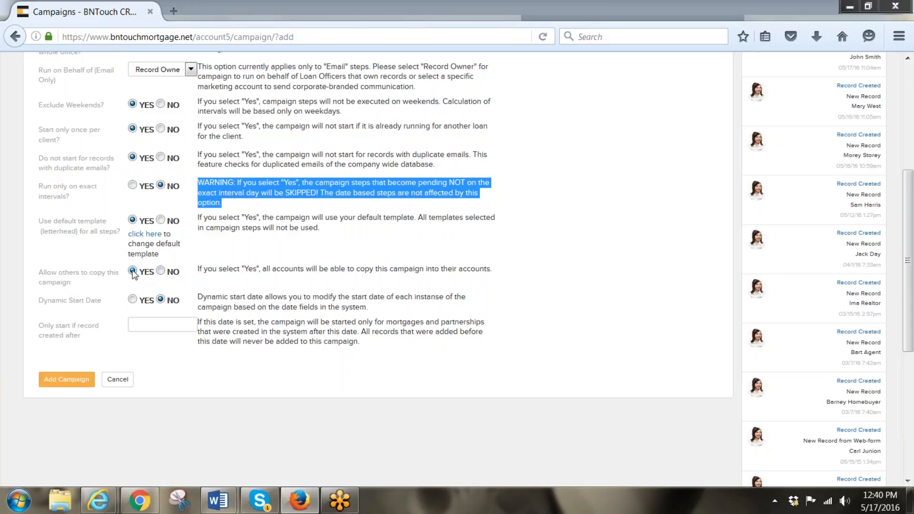
{"action": "left_click", "coordinate": [315, 296]}
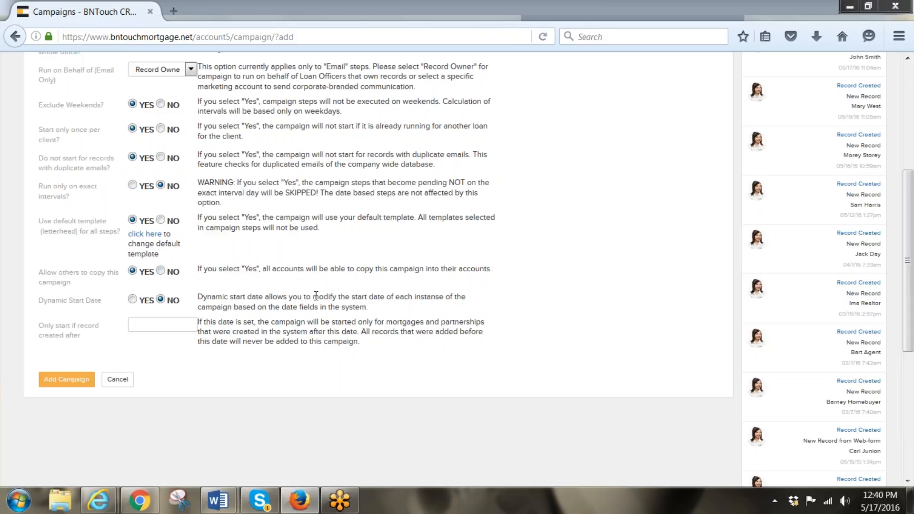
Enable the campaign's dynamic start date and set it to start on day 5 from the Funded Date.
{"action": "scroll", "coordinate": [291, 297], "scroll_direction": "down", "scroll_amount": 2}
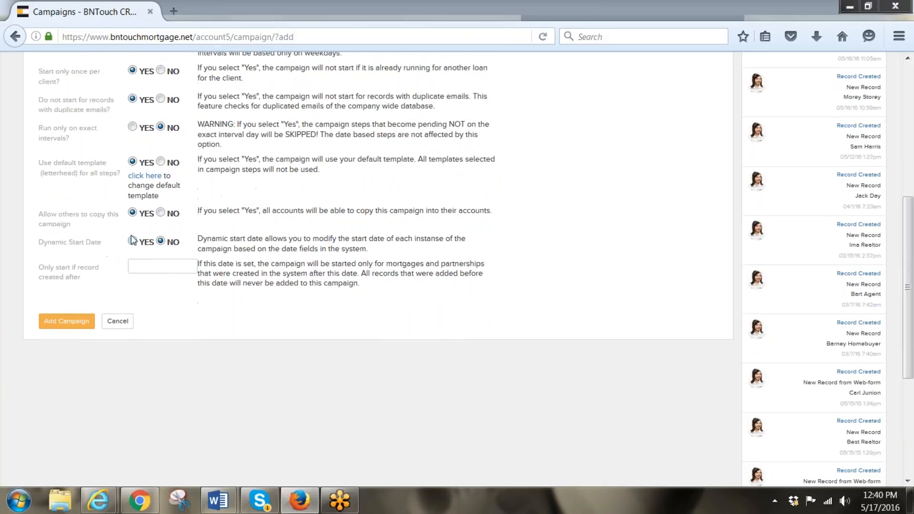
{"action": "left_click", "coordinate": [132, 242]}
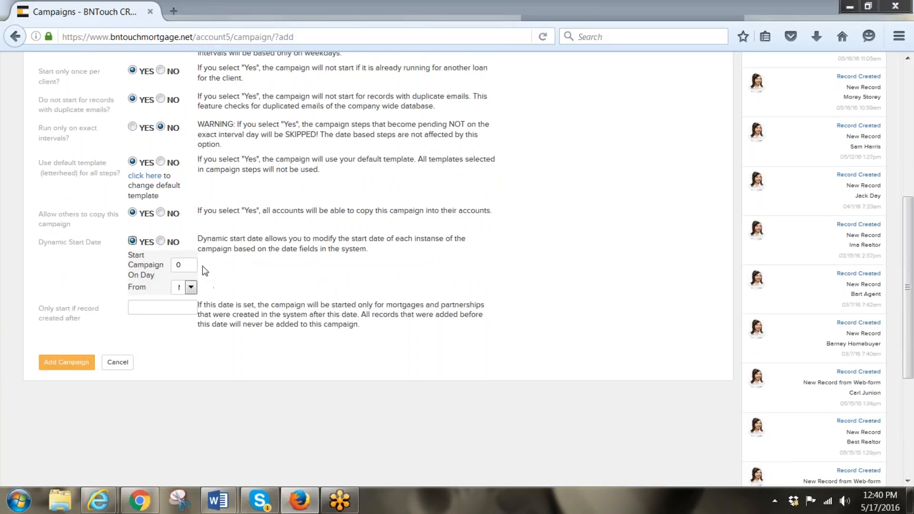
{"action": "left_click", "coordinate": [189, 265]}
{"action": "key", "text": "BackSpace"}
{"action": "type", "text": "5"}
{"action": "left_click", "coordinate": [186, 288]}
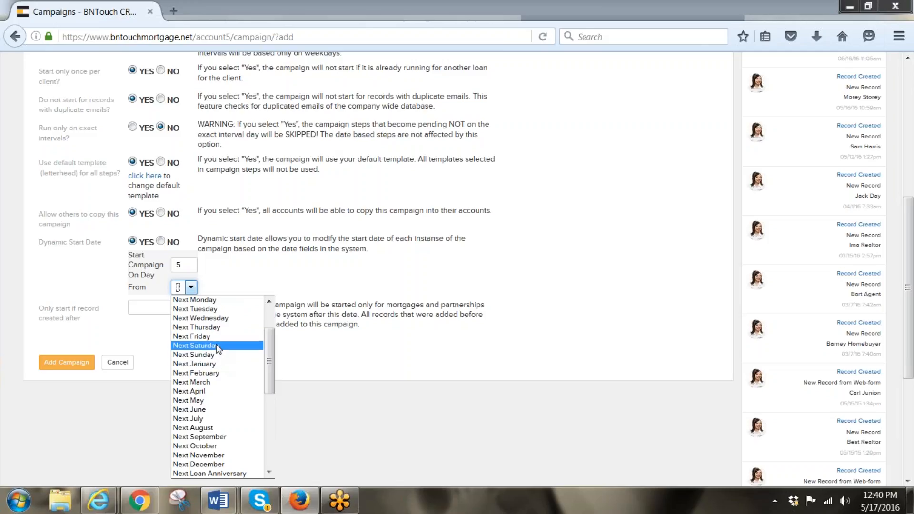
{"action": "scroll", "coordinate": [219, 367], "scroll_direction": "down", "scroll_amount": 2}
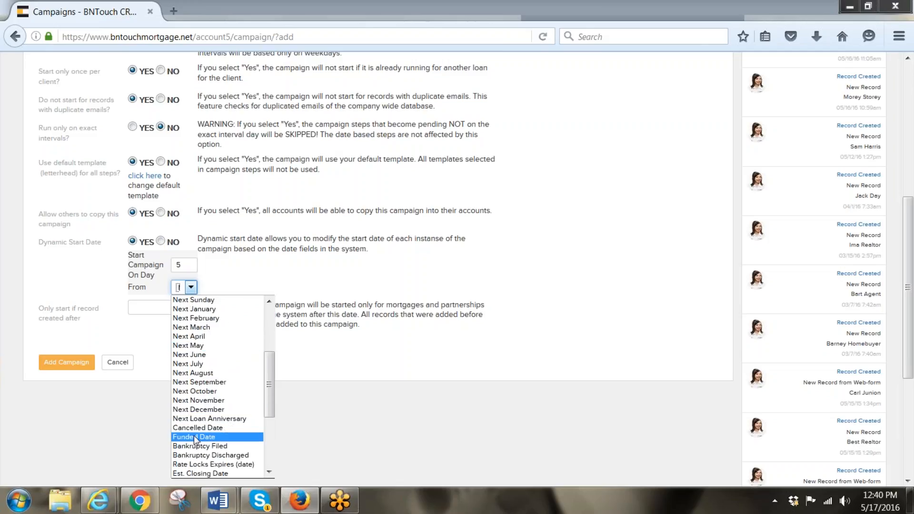
{"action": "left_click", "coordinate": [277, 405]}
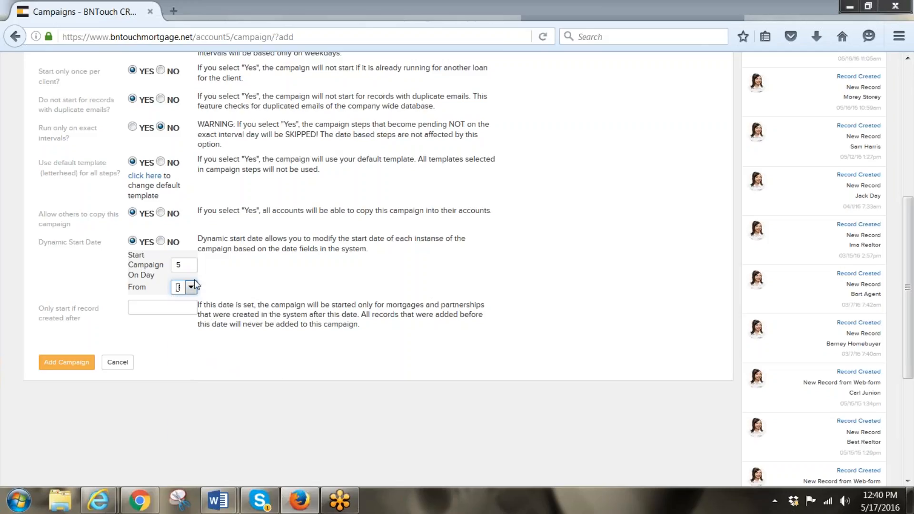
Leave the record-created-after date blank and add the campaign.
{"action": "left_click", "coordinate": [168, 307]}
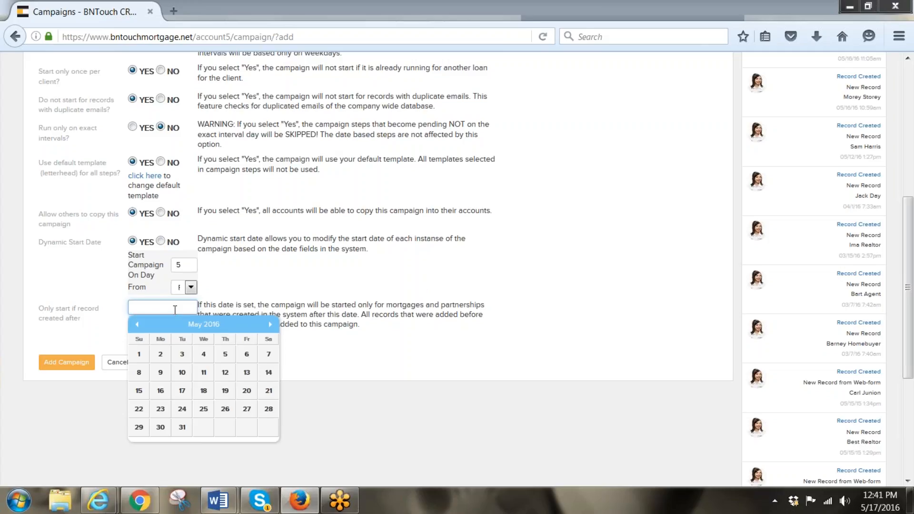
{"action": "left_click", "coordinate": [374, 275]}
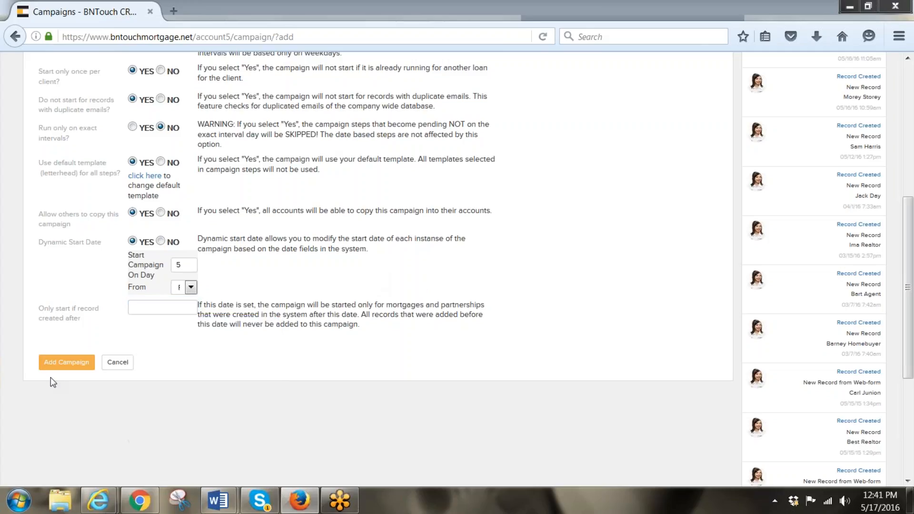
{"action": "left_click", "coordinate": [67, 361]}
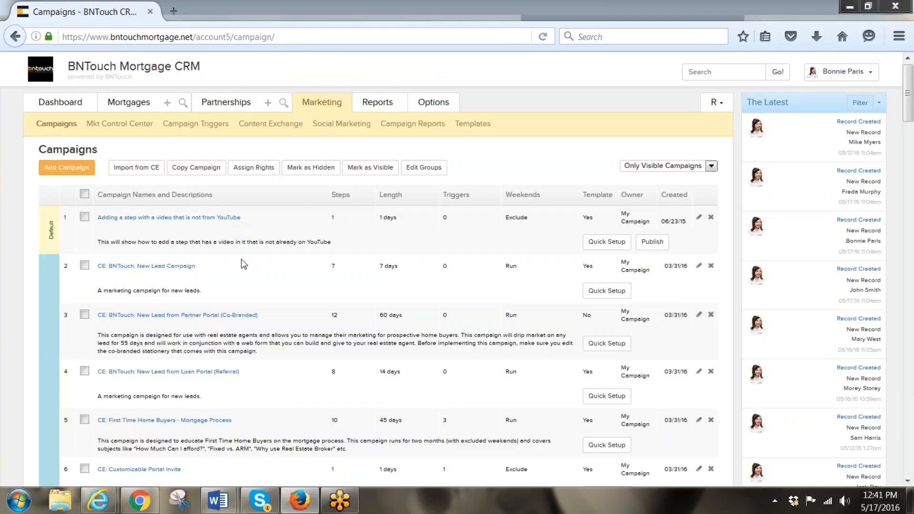
Find the "Keeping in touch with you" campaign in the Funded group and open it.
{"action": "scroll", "coordinate": [153, 304], "scroll_direction": "down", "scroll_amount": 7}
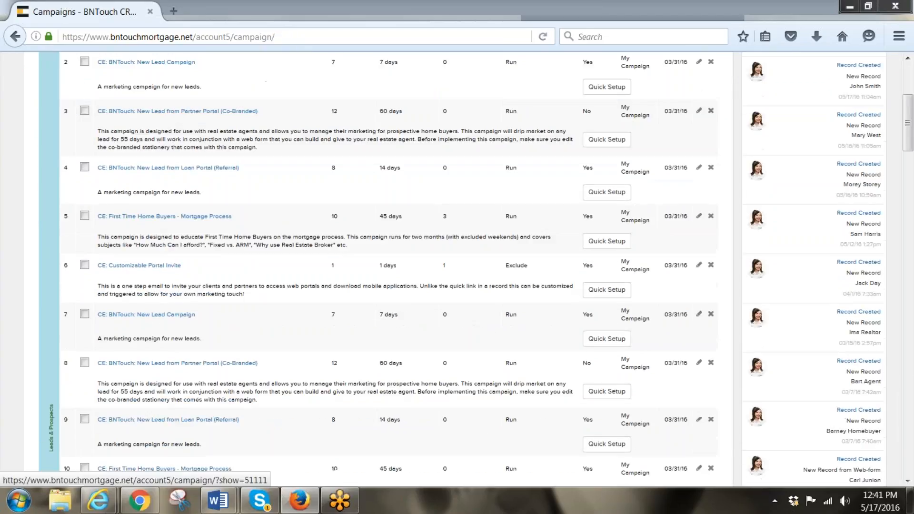
{"action": "scroll", "coordinate": [380, 272], "scroll_direction": "down", "scroll_amount": 15}
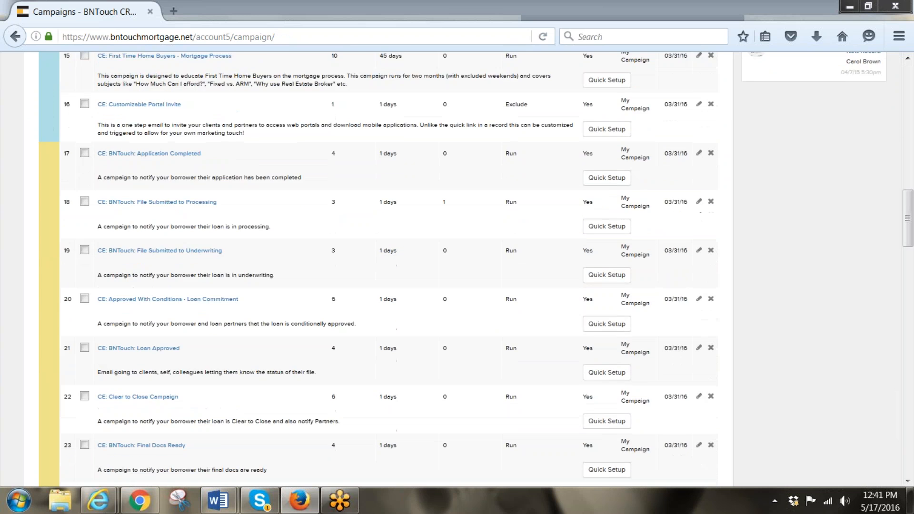
{"action": "scroll", "coordinate": [381, 271], "scroll_direction": "down", "scroll_amount": 11}
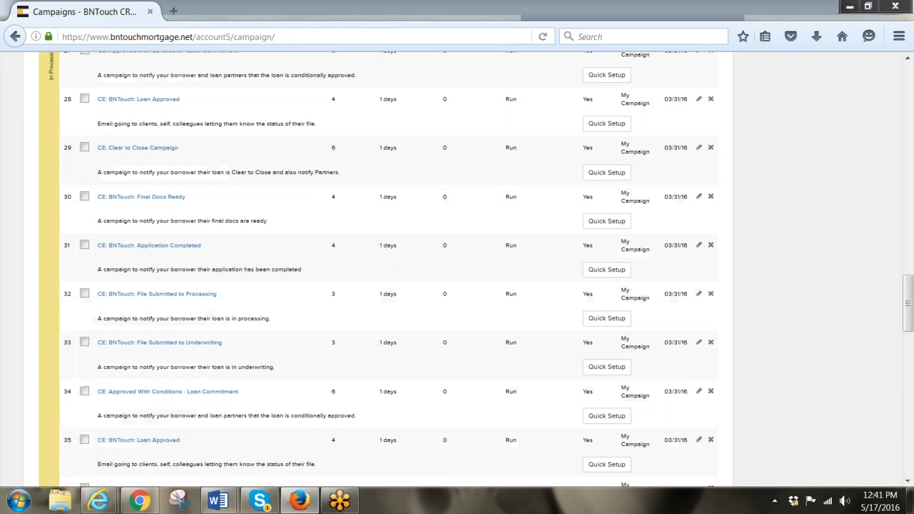
{"action": "scroll", "coordinate": [90, 210], "scroll_direction": "down", "scroll_amount": 5}
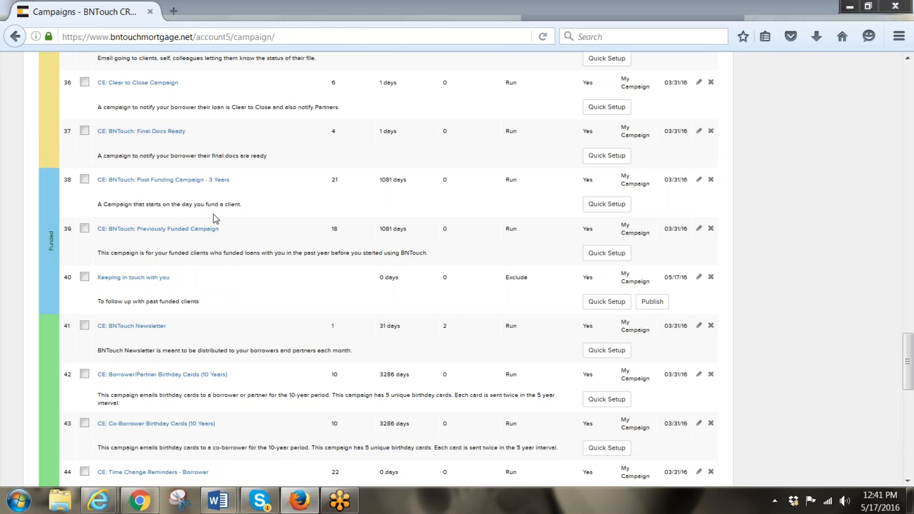
{"action": "left_click", "coordinate": [146, 278]}
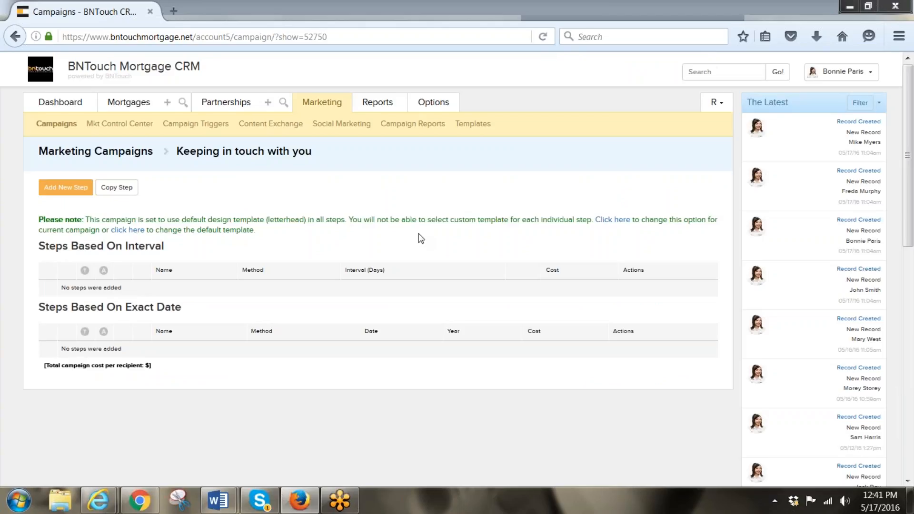
Start a new campaign step, review the available step methods, and choose E-mail.
{"action": "left_click", "coordinate": [66, 188]}
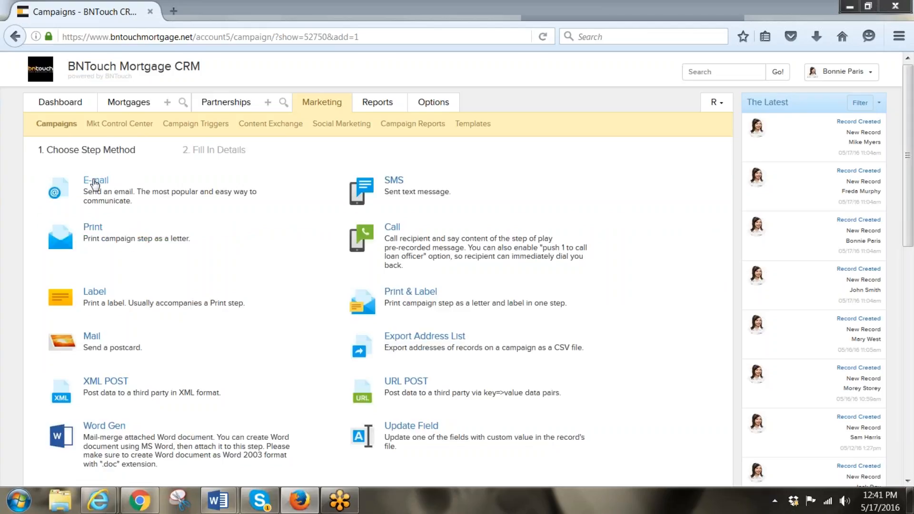
{"action": "scroll", "coordinate": [95, 328], "scroll_direction": "down", "scroll_amount": 2}
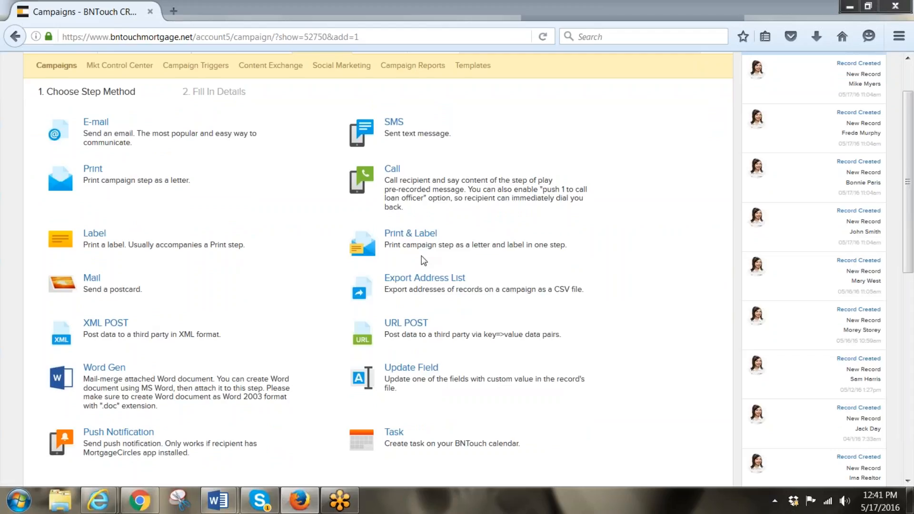
{"action": "scroll", "coordinate": [424, 260], "scroll_direction": "down", "scroll_amount": 4}
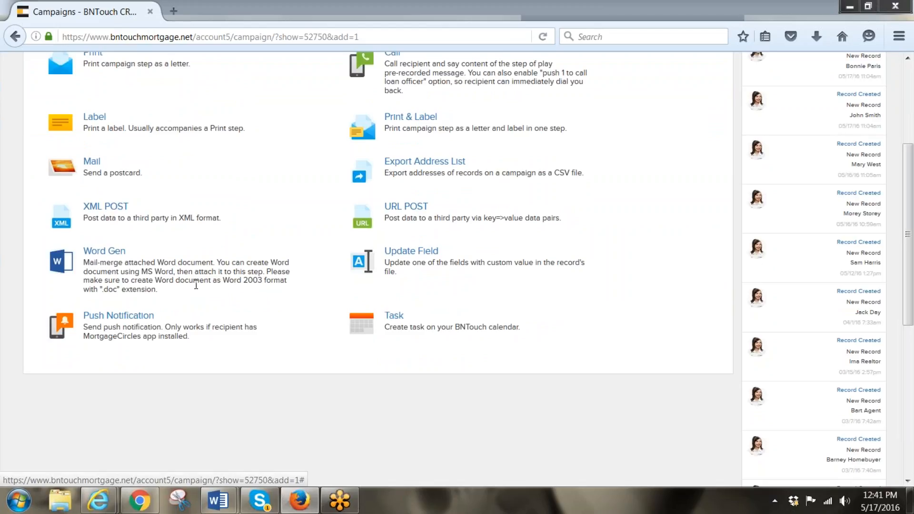
{"action": "scroll", "coordinate": [196, 286], "scroll_direction": "up", "scroll_amount": 6}
{"action": "left_click", "coordinate": [95, 180]}
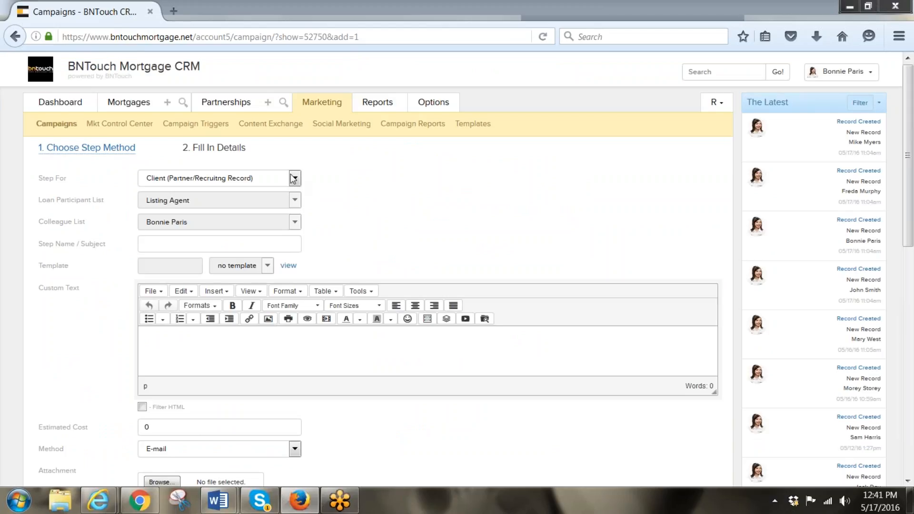
Enter "Hoping you are well, and enjoying your mortgage" as the email step's name and subject.
{"action": "scroll", "coordinate": [344, 242], "scroll_direction": "down", "scroll_amount": 2}
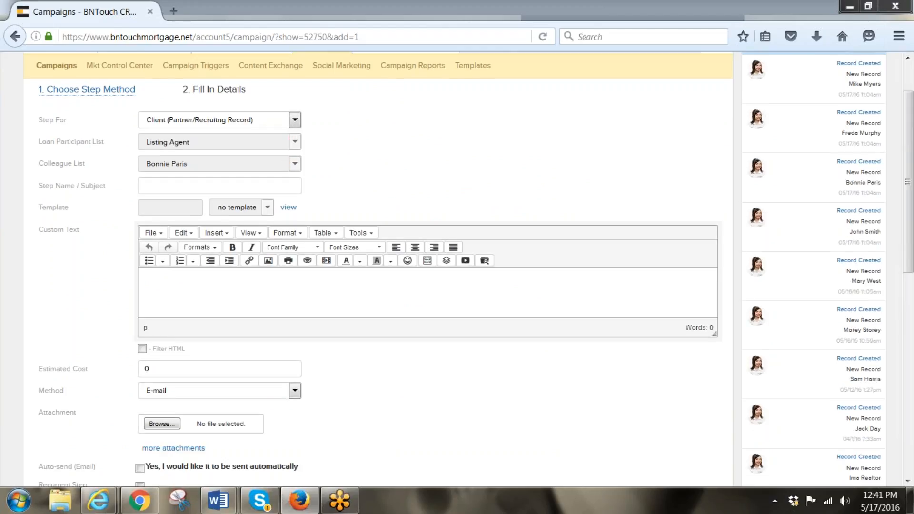
{"action": "left_click", "coordinate": [153, 189]}
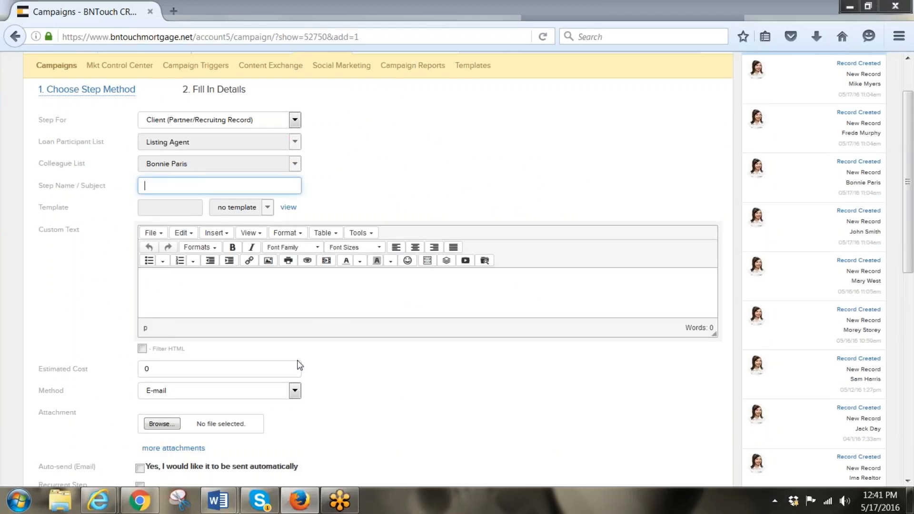
{"action": "type", "text": "Hoping you are well, and enjoying your "}
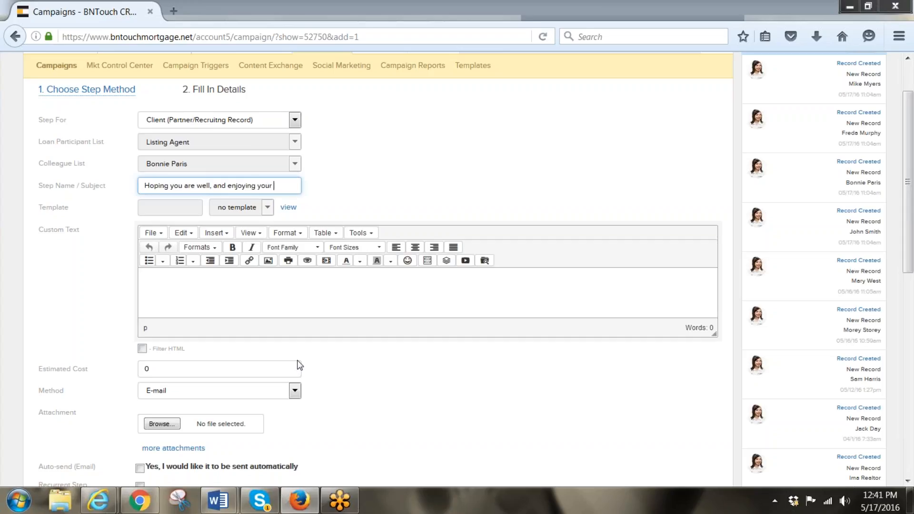
{"action": "type", "text": "mortgage"}
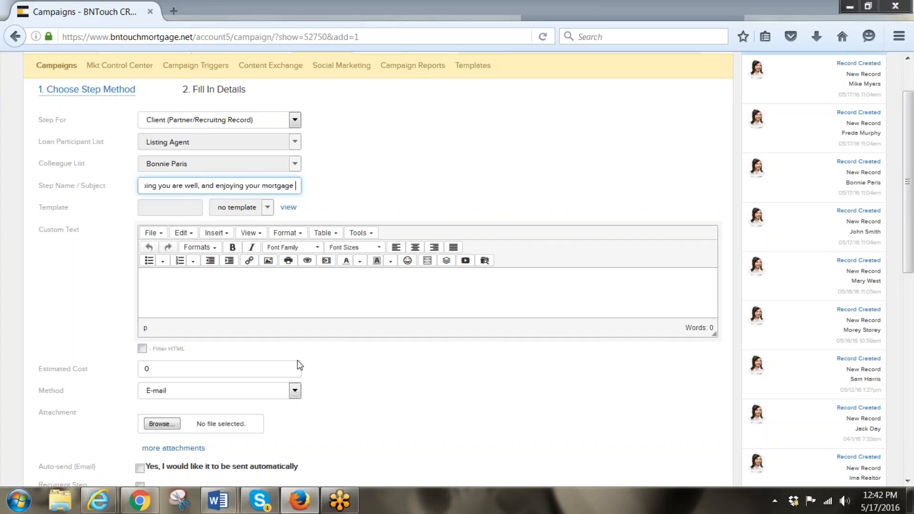
Begin the email's custom text with the greeting "Hello" followed by the Borrower First Name metatag and a comma.
{"action": "left_click", "coordinate": [170, 301]}
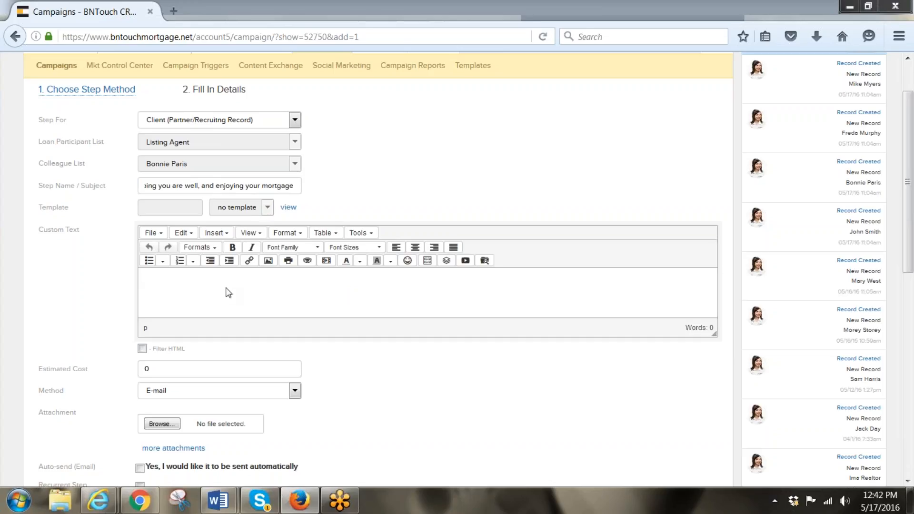
{"action": "left_click", "coordinate": [446, 261]}
{"action": "left_click", "coordinate": [514, 326]}
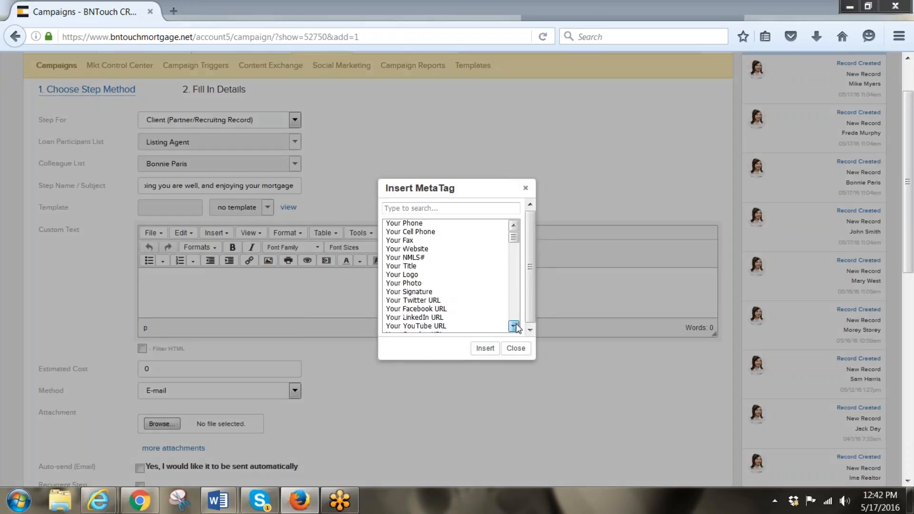
{"action": "scroll", "coordinate": [514, 326], "scroll_direction": "down", "scroll_amount": 3}
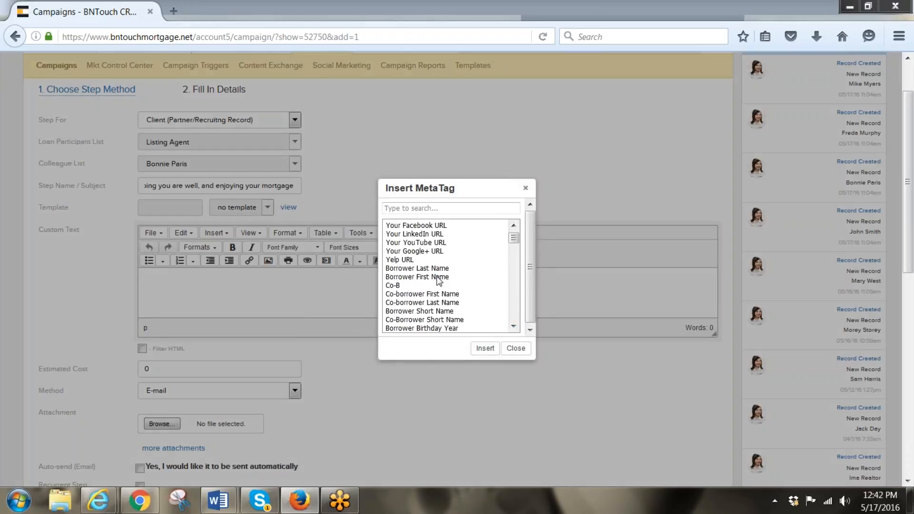
{"action": "left_click", "coordinate": [439, 278]}
{"action": "left_click", "coordinate": [485, 348]}
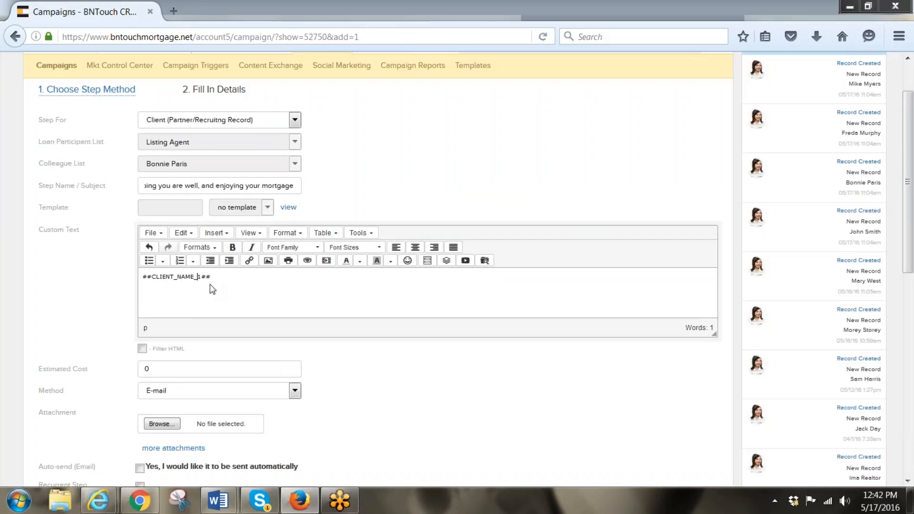
{"action": "key", "text": "Home"}
{"action": "type", "text": "Hello"}
Keep the estimated cost at 0 and set the email step to be sent automatically.
{"action": "scroll", "coordinate": [183, 212], "scroll_direction": "down", "scroll_amount": 4}
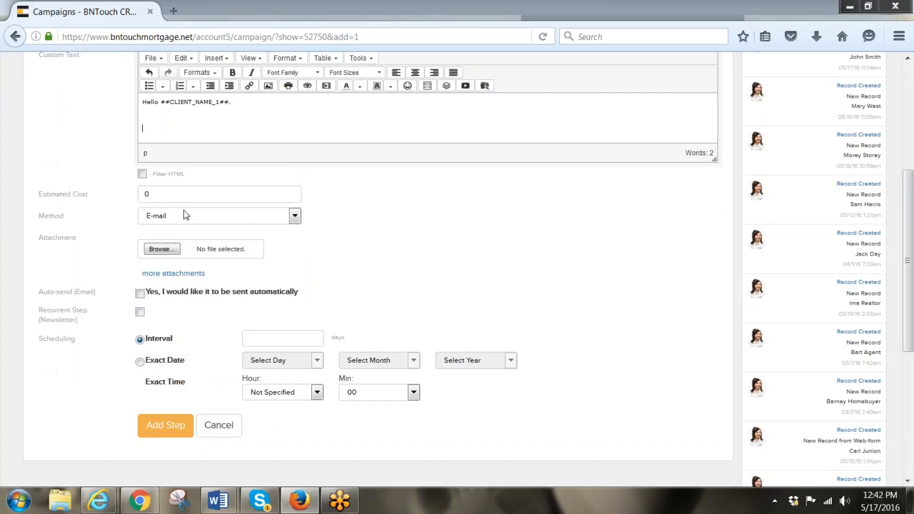
{"action": "left_click", "coordinate": [183, 197]}
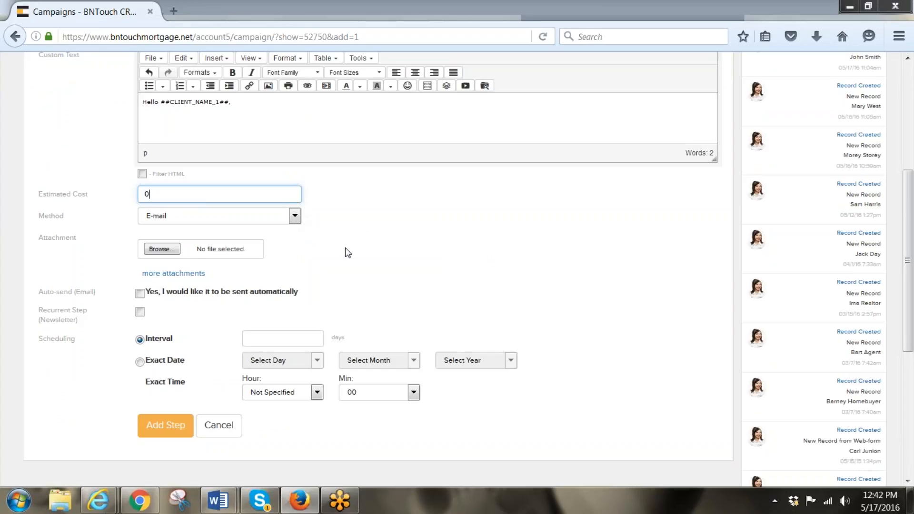
{"action": "scroll", "coordinate": [352, 250], "scroll_direction": "down", "scroll_amount": 1}
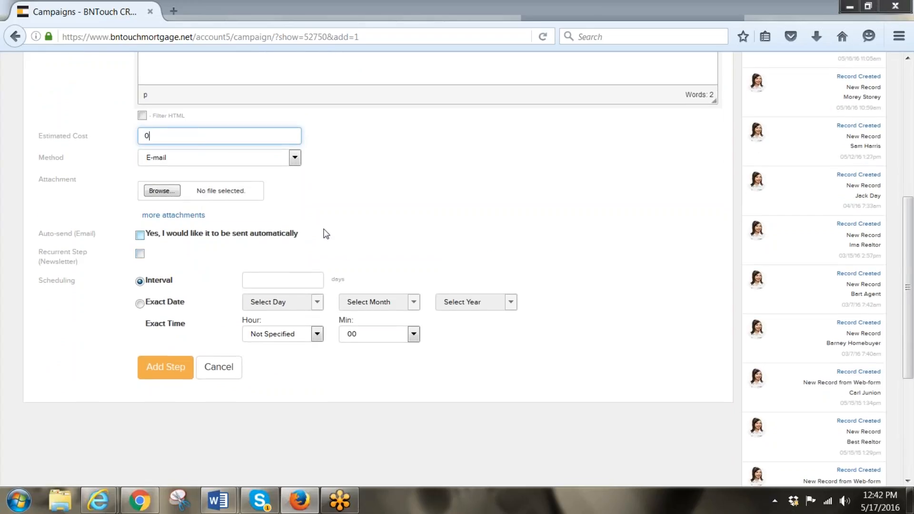
{"action": "left_click", "coordinate": [140, 235]}
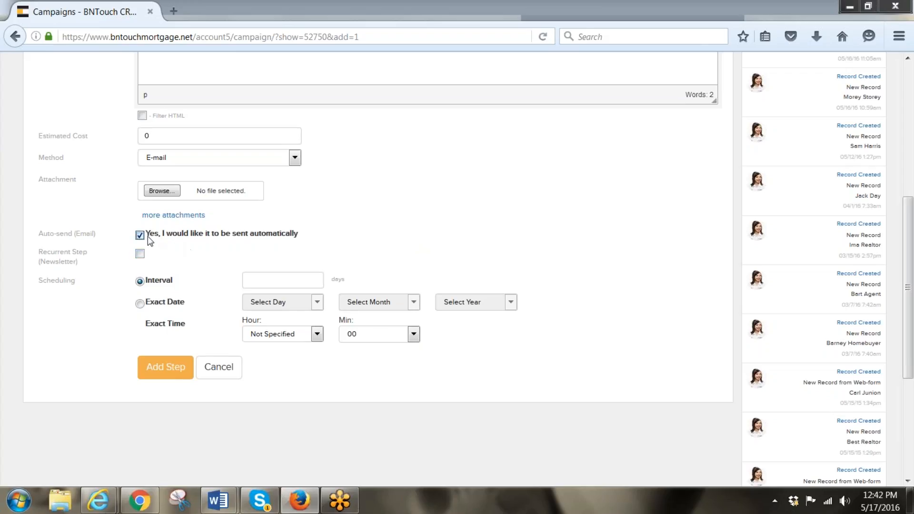
{"action": "scroll", "coordinate": [570, 286], "scroll_direction": "down", "scroll_amount": 5}
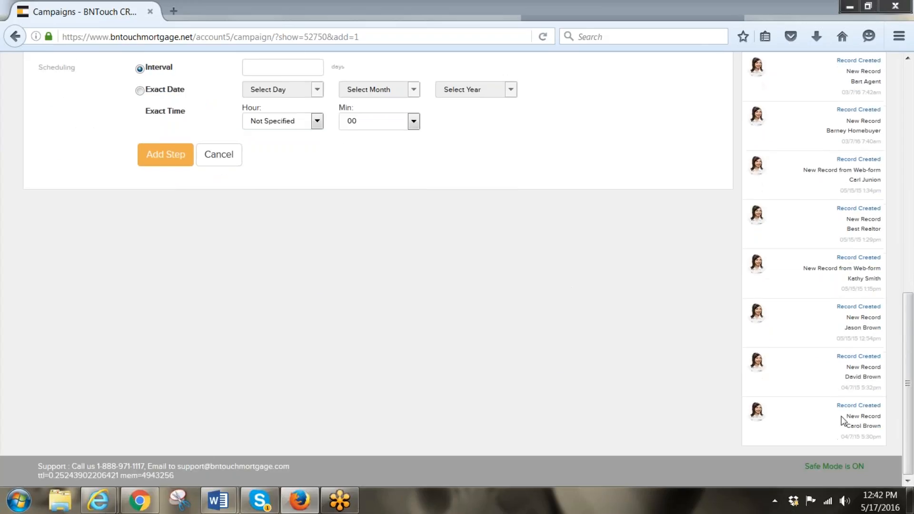
{"action": "scroll", "coordinate": [456, 323], "scroll_direction": "up", "scroll_amount": 8}
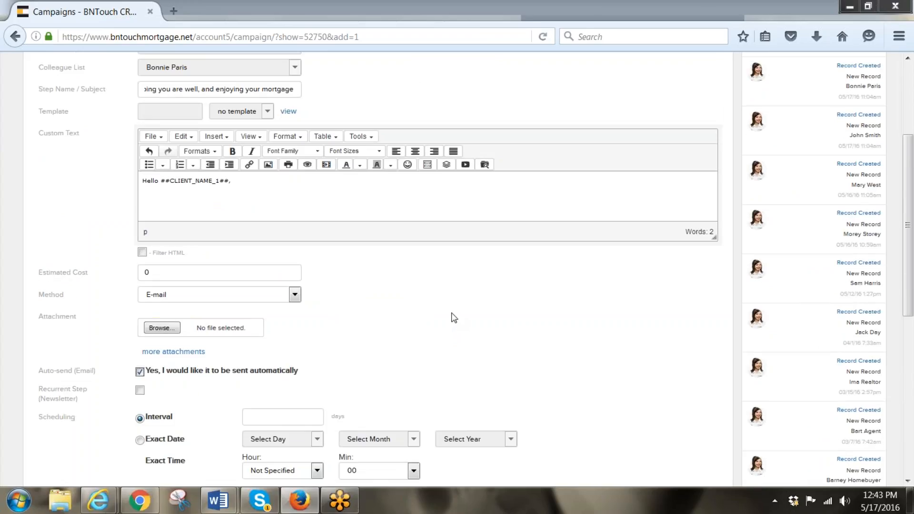
Schedule the email step at an interval of 1.00 days and add it to the campaign.
{"action": "scroll", "coordinate": [454, 318], "scroll_direction": "down", "scroll_amount": 2}
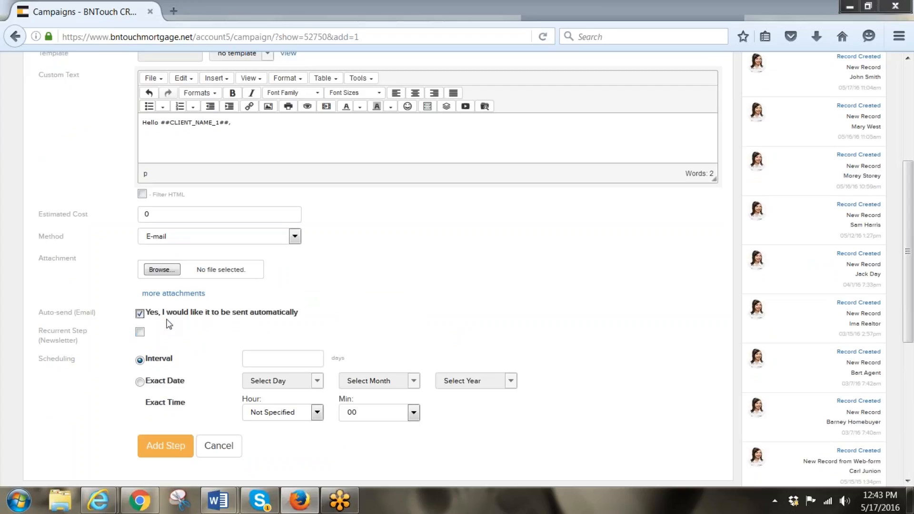
{"action": "left_click", "coordinate": [288, 357]}
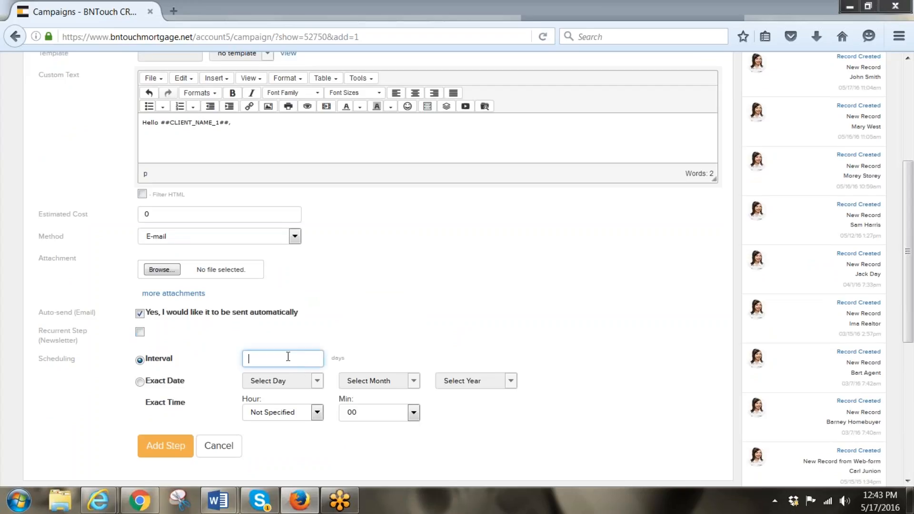
{"action": "type", "text": "1.00"}
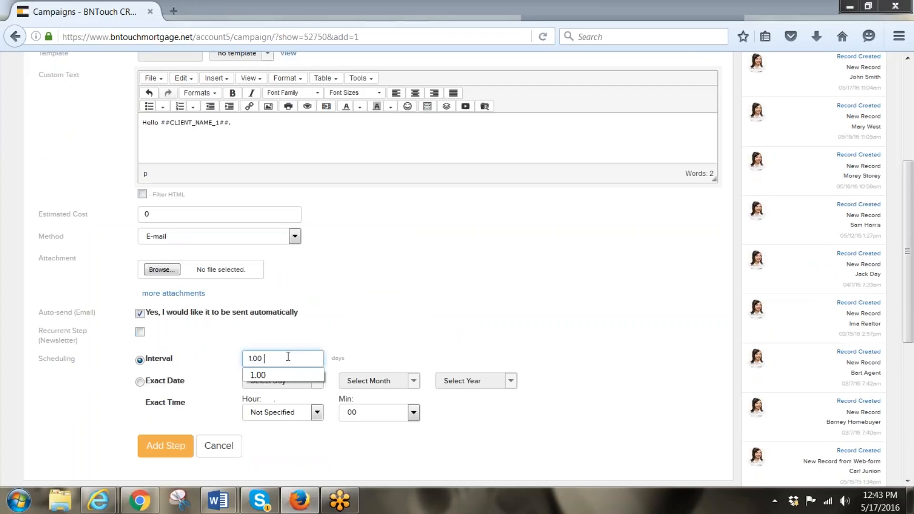
{"action": "left_click", "coordinate": [163, 446]}
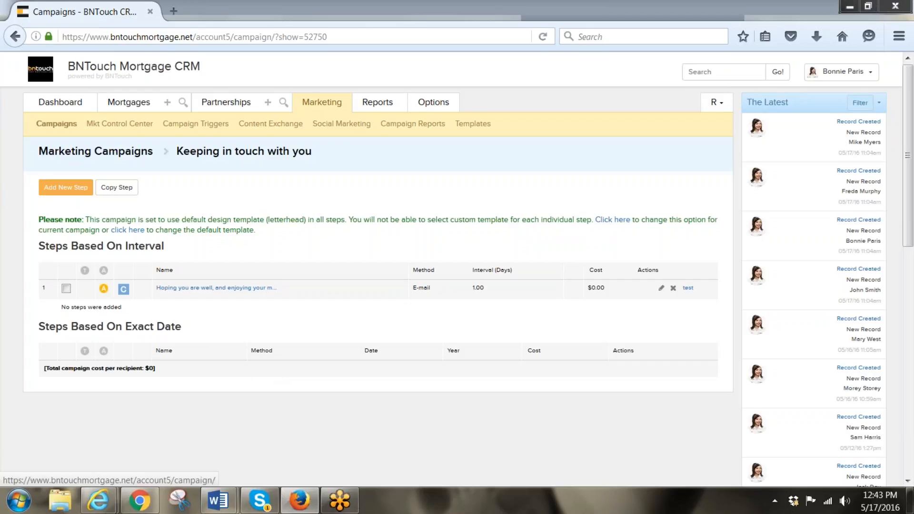
Browse the Content Exchange and open the "Holidays - Happy Presidents' Day 2016-2026" campaign.
{"action": "left_click", "coordinate": [274, 128]}
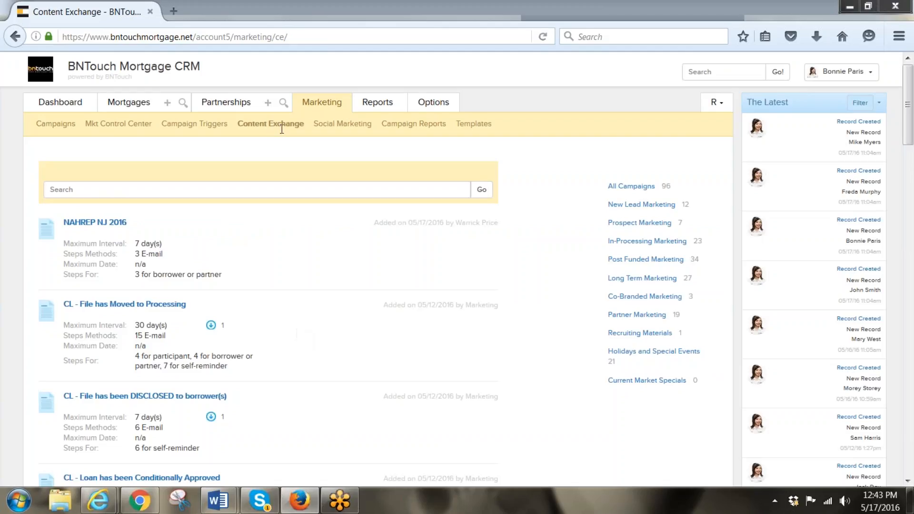
{"action": "scroll", "coordinate": [257, 347], "scroll_direction": "down", "scroll_amount": 7}
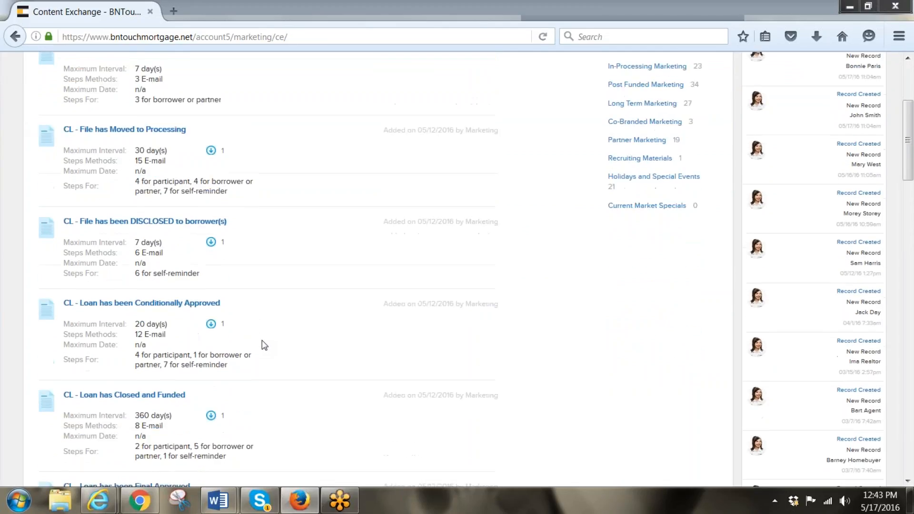
{"action": "scroll", "coordinate": [263, 340], "scroll_direction": "down", "scroll_amount": 13}
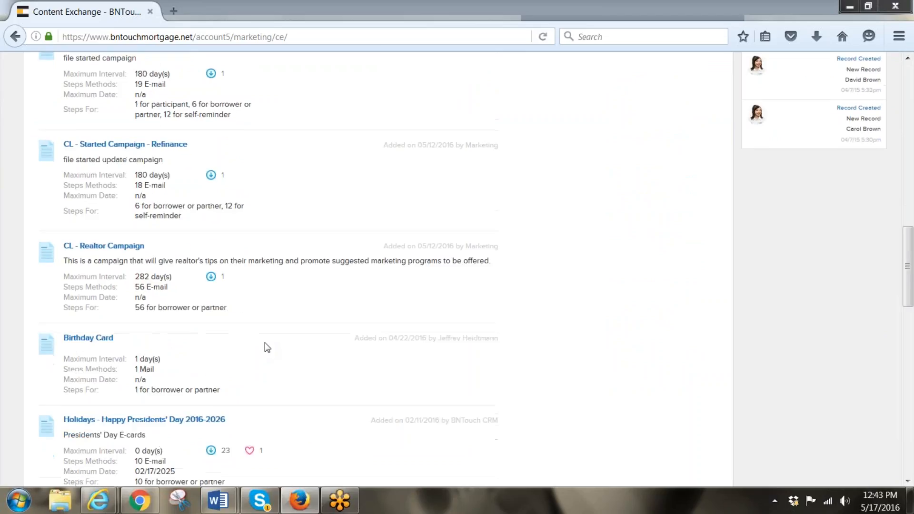
{"action": "scroll", "coordinate": [265, 343], "scroll_direction": "down", "scroll_amount": 2}
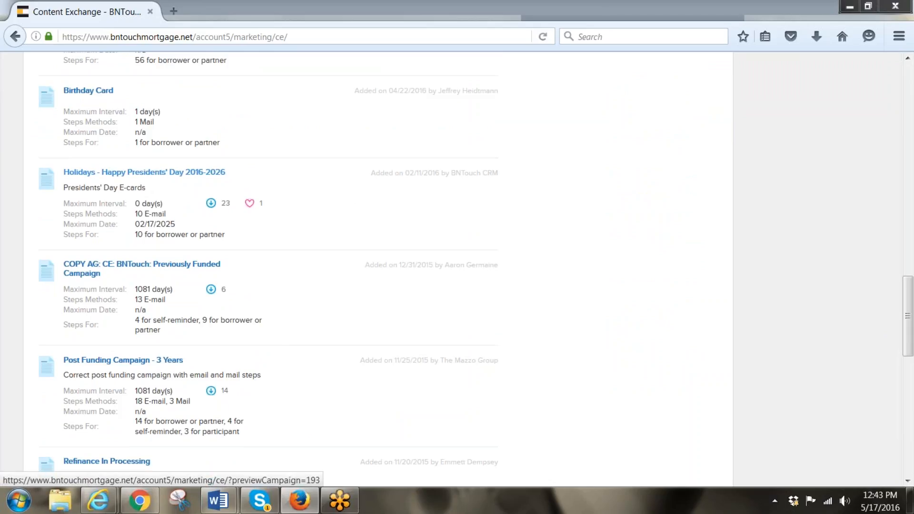
{"action": "left_click", "coordinate": [166, 176]}
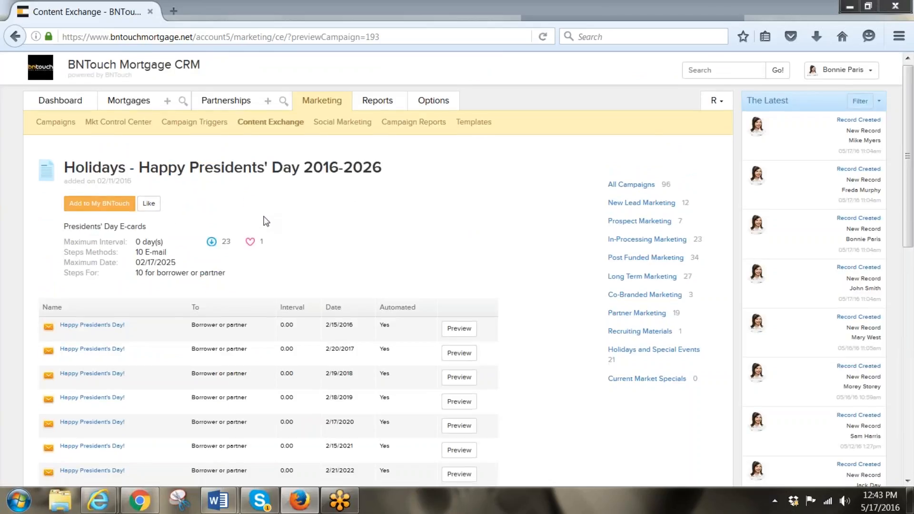
Look over the campaign's scheduled e-cards, preview the 2/20/2017 one, and close the preview.
{"action": "scroll", "coordinate": [264, 217], "scroll_direction": "down", "scroll_amount": 2}
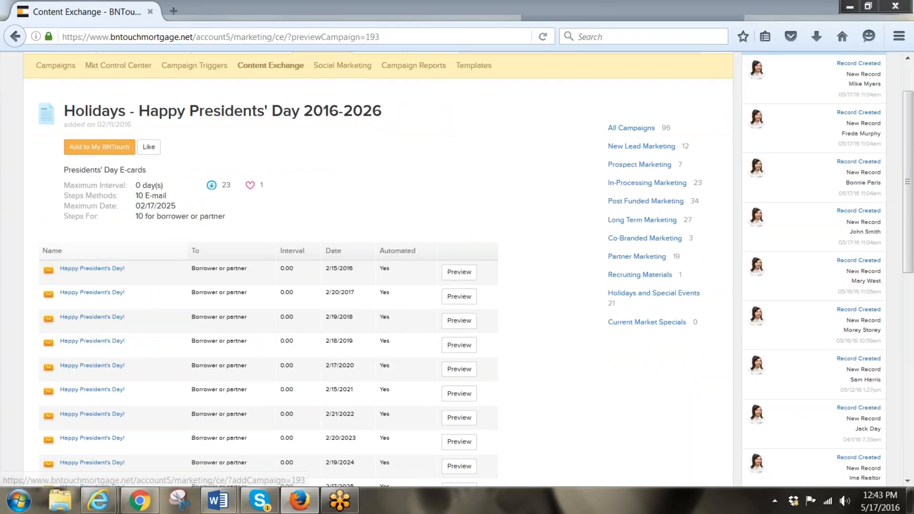
{"action": "scroll", "coordinate": [195, 350], "scroll_direction": "down", "scroll_amount": 1}
{"action": "scroll", "coordinate": [319, 185], "scroll_direction": "down", "scroll_amount": 1}
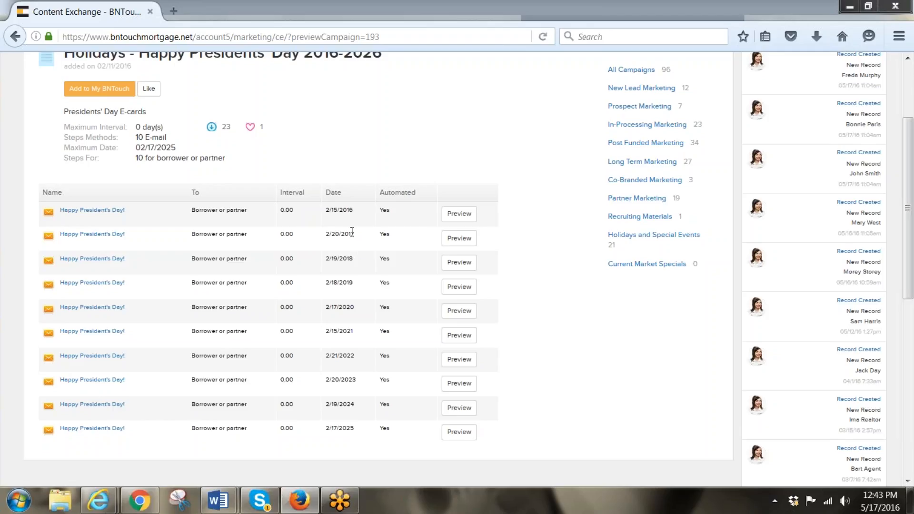
{"action": "left_click", "coordinate": [449, 241]}
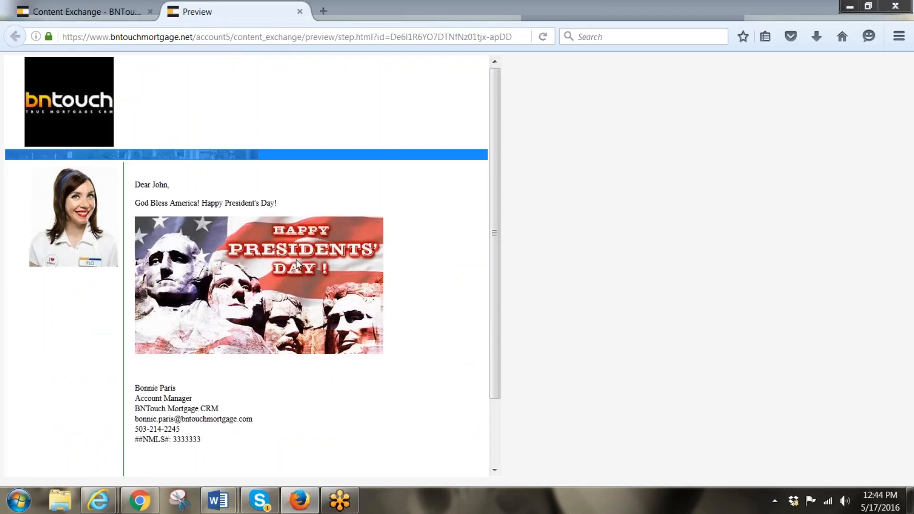
{"action": "left_click", "coordinate": [299, 12]}
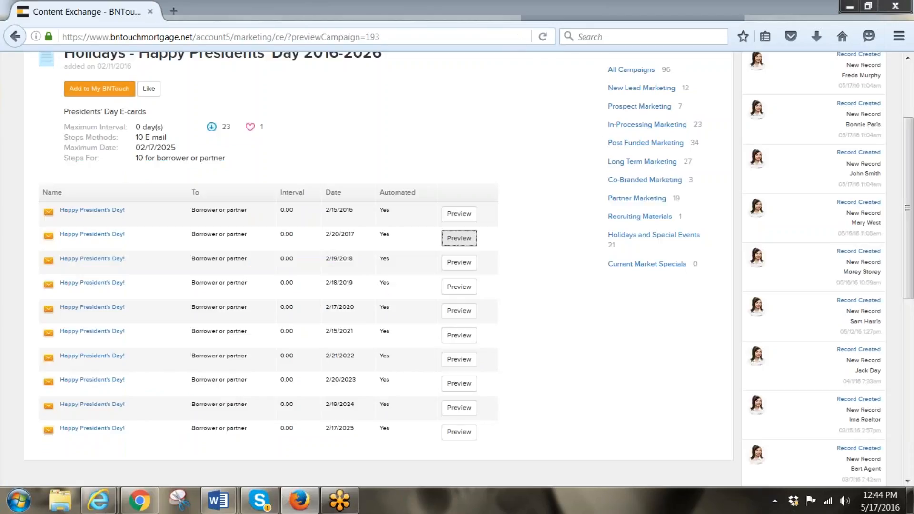
Add the Presidents' Day campaign to My BNTouch with the option to start campaigns manually.
{"action": "left_click", "coordinate": [99, 89]}
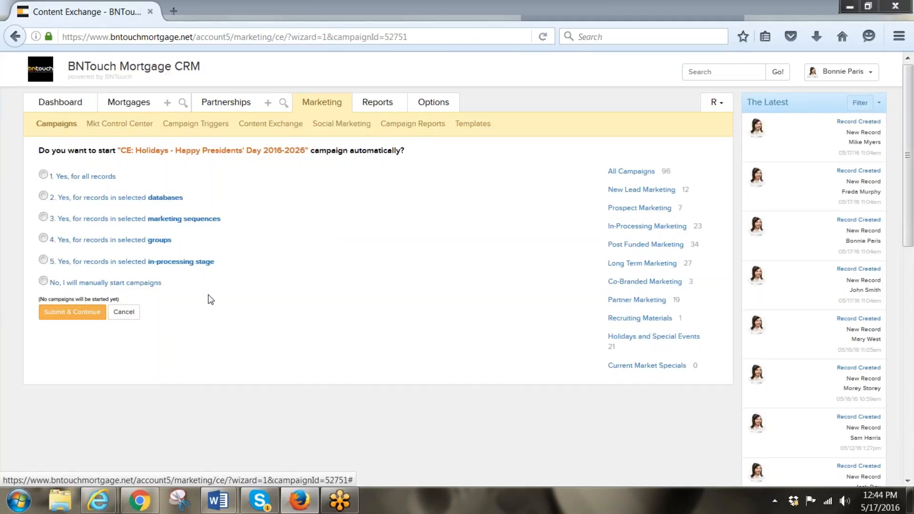
{"action": "left_click", "coordinate": [44, 282]}
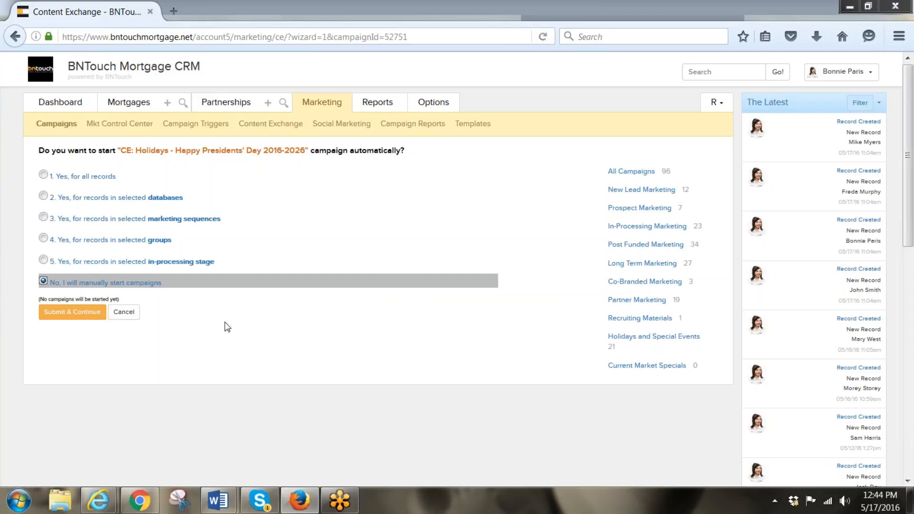
{"action": "left_click", "coordinate": [59, 313]}
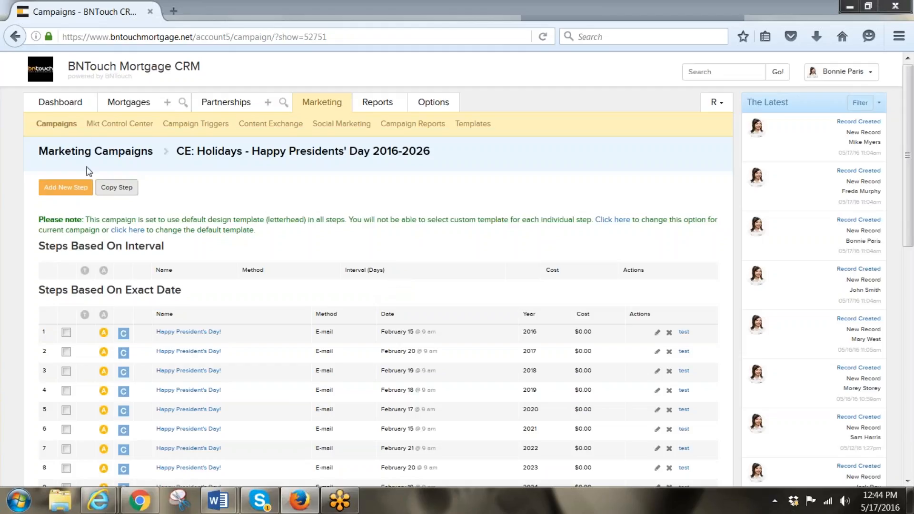
Open the Marketing Control Center and examine the Presidents' Day campaign's entry in the Default group.
{"action": "left_click", "coordinate": [118, 129]}
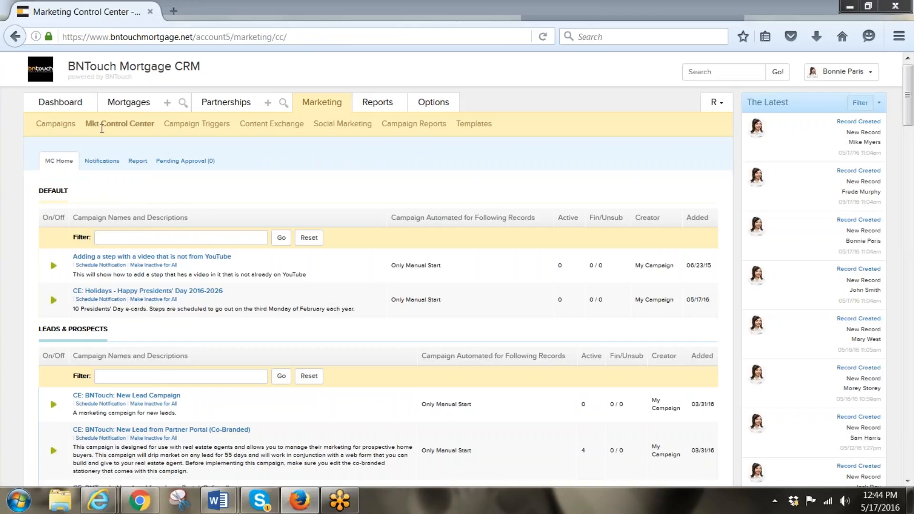
{"action": "scroll", "coordinate": [190, 248], "scroll_direction": "down", "scroll_amount": 2}
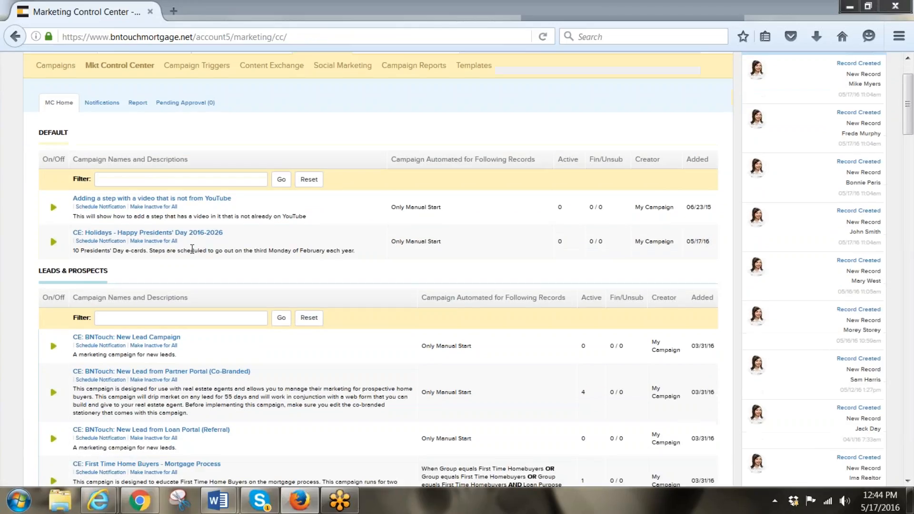
{"action": "scroll", "coordinate": [191, 249], "scroll_direction": "up", "scroll_amount": 2}
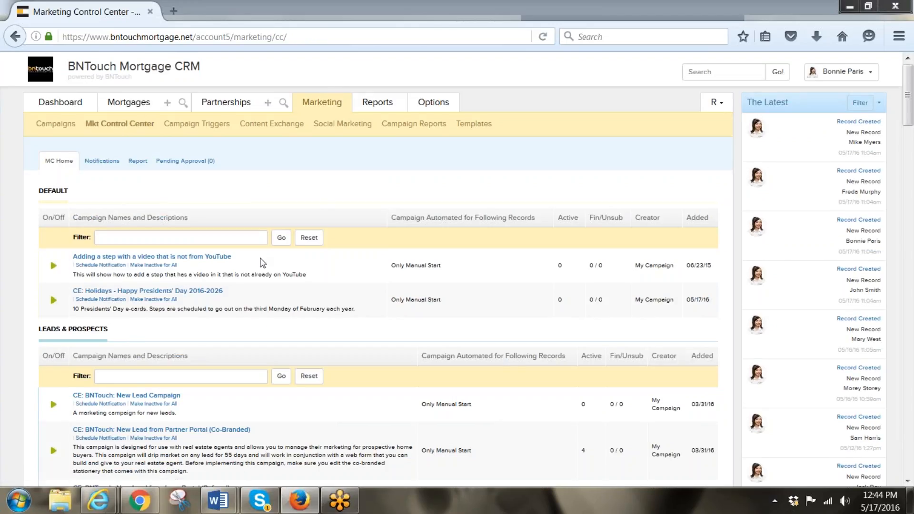
Disable the first "CE: BNTouch: New Lead from Loan Portal (Referral)" campaign under Leads & Prospects and confirm.
{"action": "scroll", "coordinate": [260, 256], "scroll_direction": "down", "scroll_amount": 2}
{"action": "scroll", "coordinate": [272, 260], "scroll_direction": "down", "scroll_amount": 4}
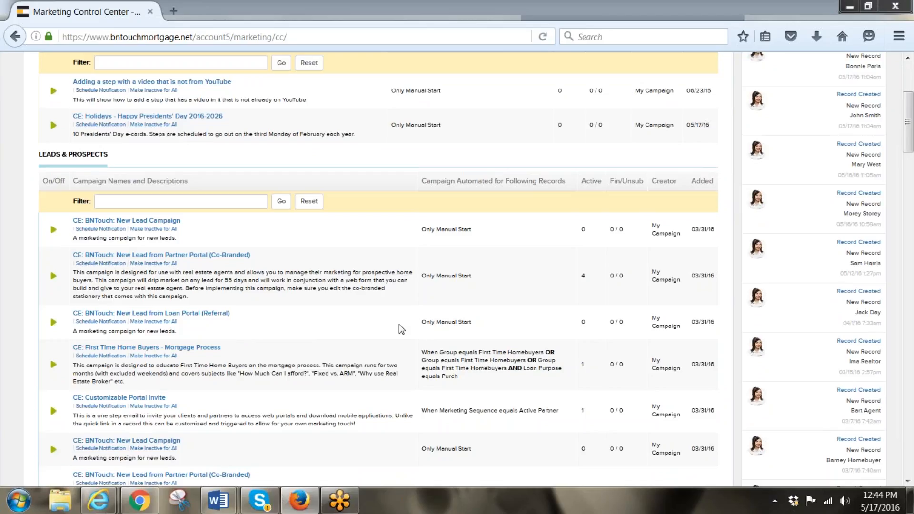
{"action": "scroll", "coordinate": [398, 324], "scroll_direction": "down", "scroll_amount": 2}
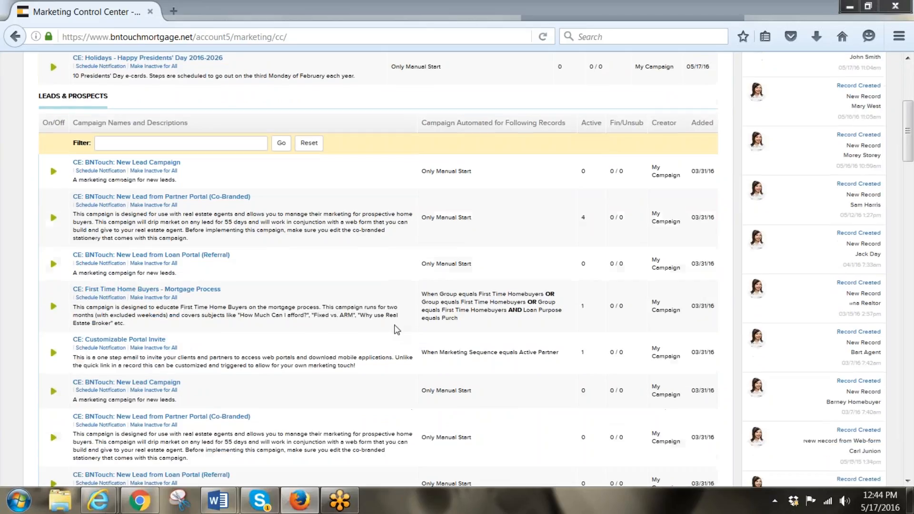
{"action": "left_click", "coordinate": [53, 265]}
{"action": "left_click", "coordinate": [445, 245]}
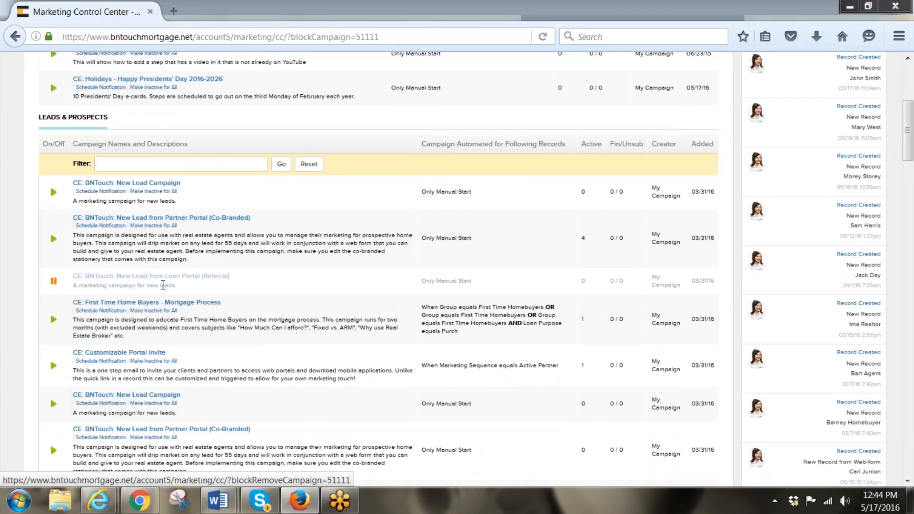
Re-enable the paused "CE: BNTouch: New Lead from Loan Portal (Referral)" campaign and confirm.
{"action": "scroll", "coordinate": [249, 306], "scroll_direction": "up", "scroll_amount": 5}
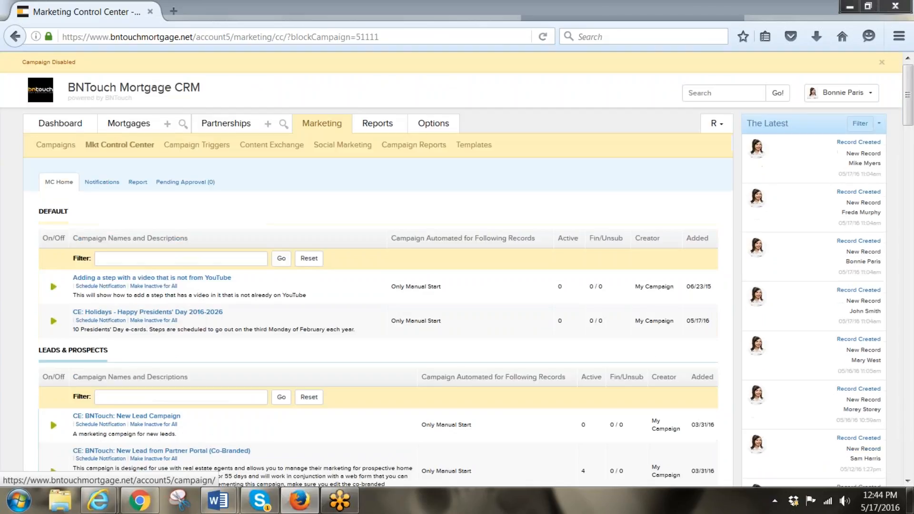
{"action": "scroll", "coordinate": [150, 393], "scroll_direction": "down", "scroll_amount": 1}
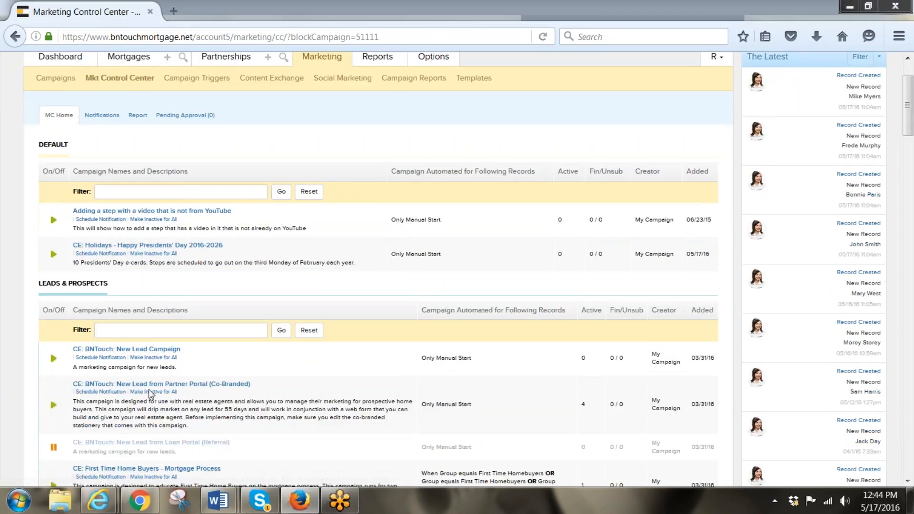
{"action": "scroll", "coordinate": [151, 393], "scroll_direction": "down", "scroll_amount": 1}
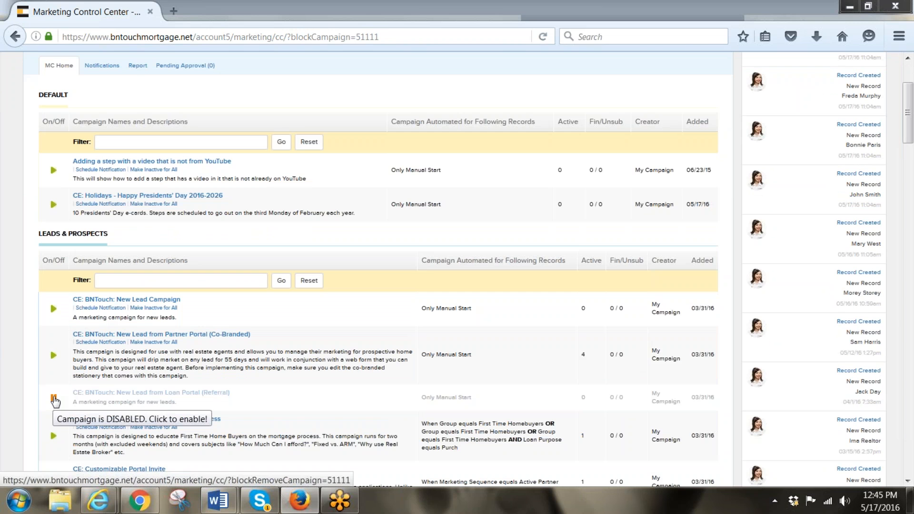
{"action": "left_click", "coordinate": [53, 400]}
{"action": "left_click", "coordinate": [452, 245]}
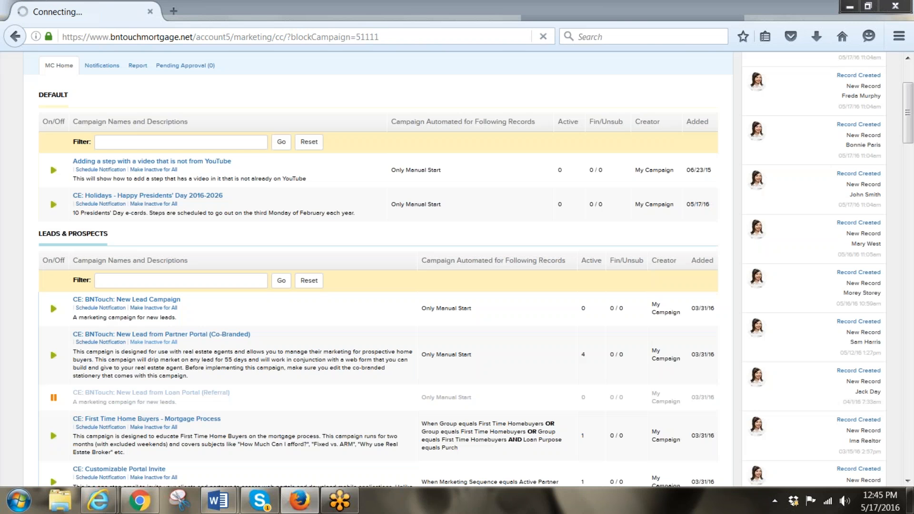
Open the second "CE: BNTouch: New Lead from Loan Portal (Referral)" campaign and disable its "You have a new lead" self-reminder step.
{"action": "scroll", "coordinate": [185, 387], "scroll_direction": "down", "scroll_amount": 7}
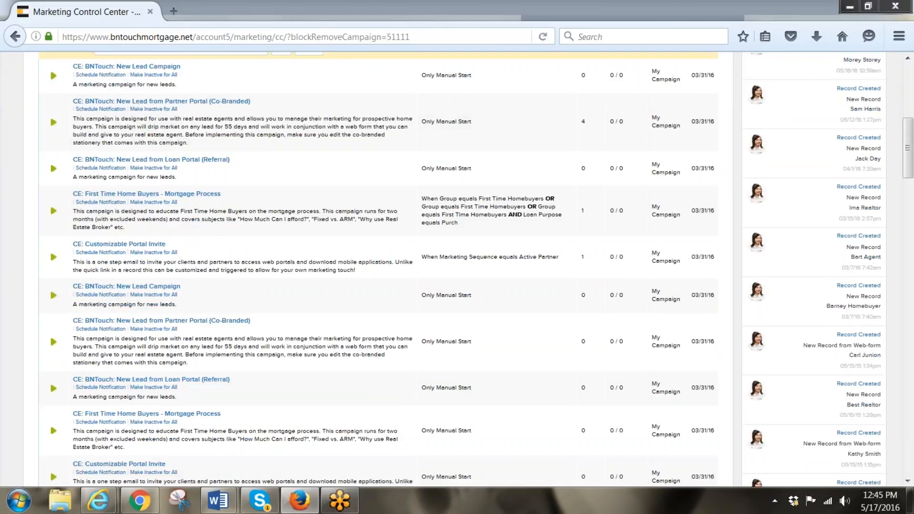
{"action": "scroll", "coordinate": [128, 328], "scroll_direction": "down", "scroll_amount": 1}
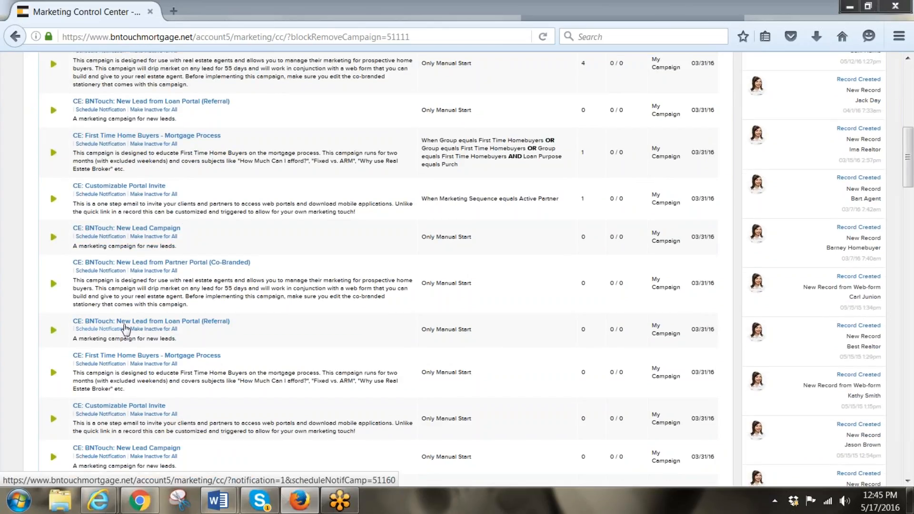
{"action": "left_click", "coordinate": [128, 323]}
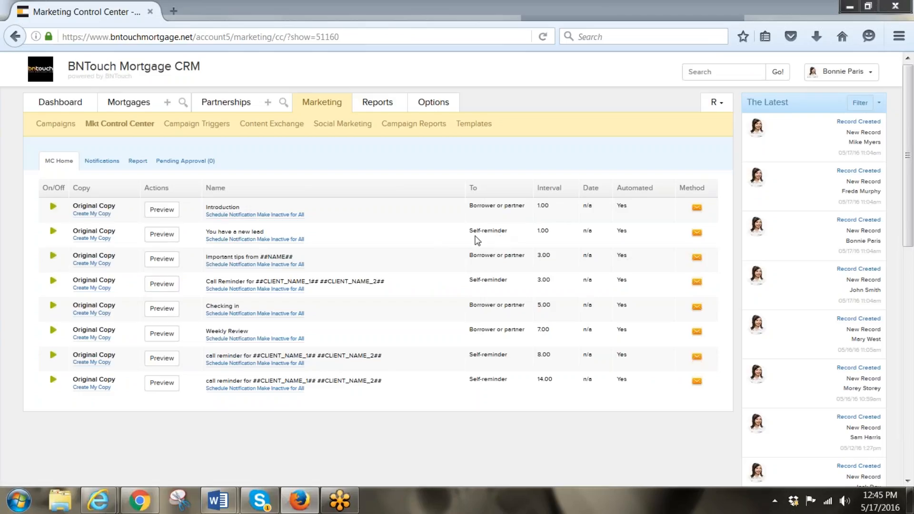
{"action": "left_click", "coordinate": [52, 231]}
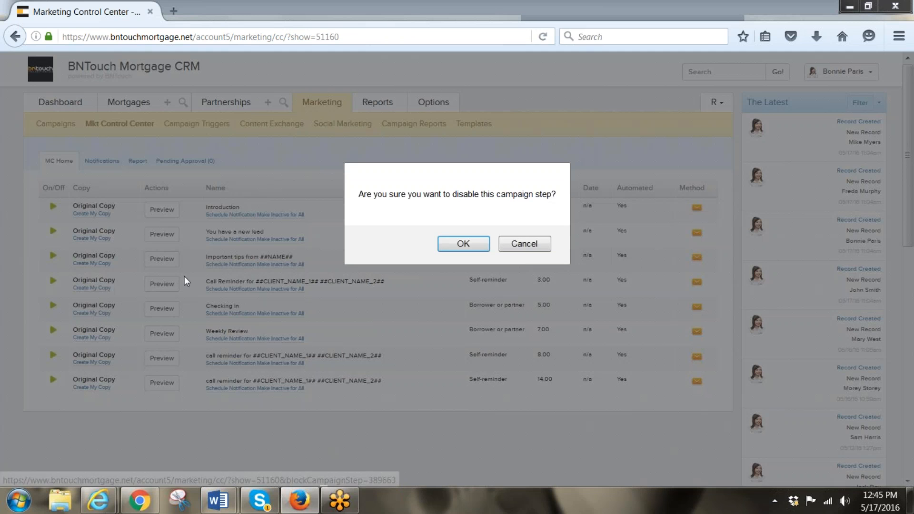
{"action": "left_click", "coordinate": [464, 244]}
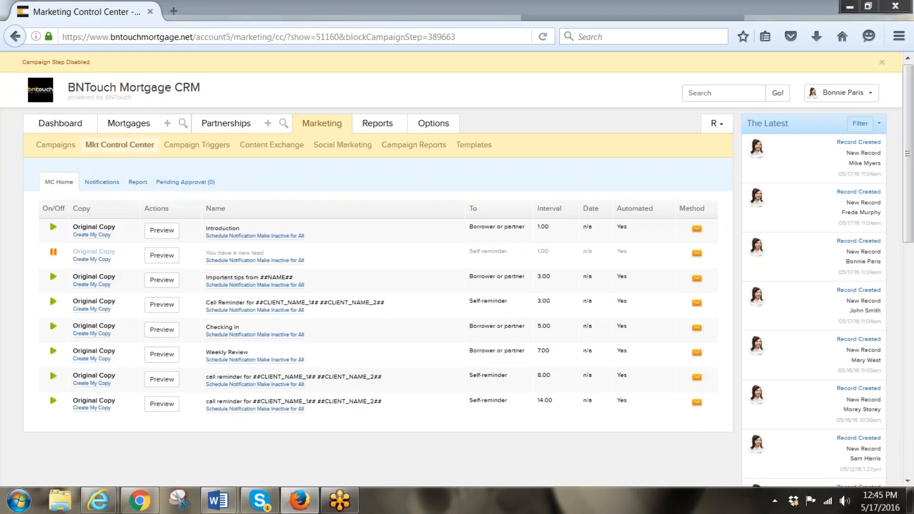
Open the "CE: Holidays - Happy Presidents' Day 2016-2026" campaign from the campaign list and preview its 2017 email step.
{"action": "left_click", "coordinate": [55, 145]}
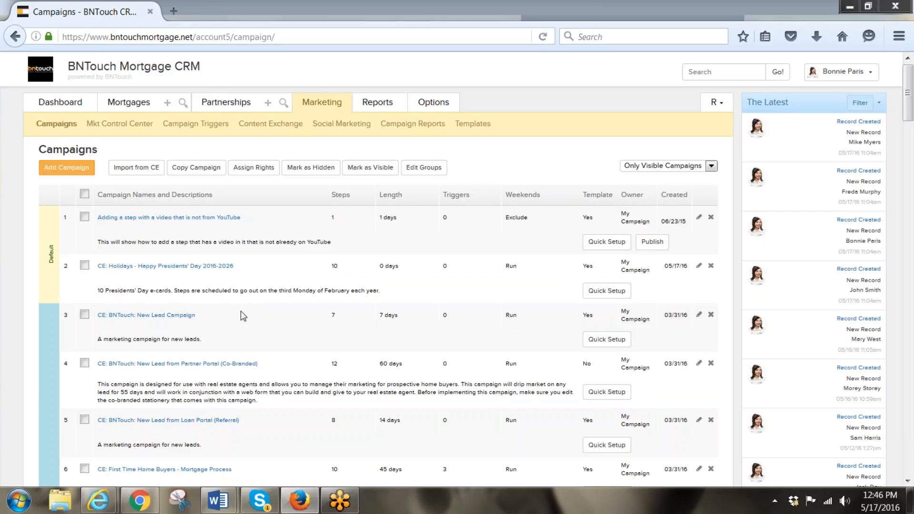
{"action": "left_click", "coordinate": [189, 265]}
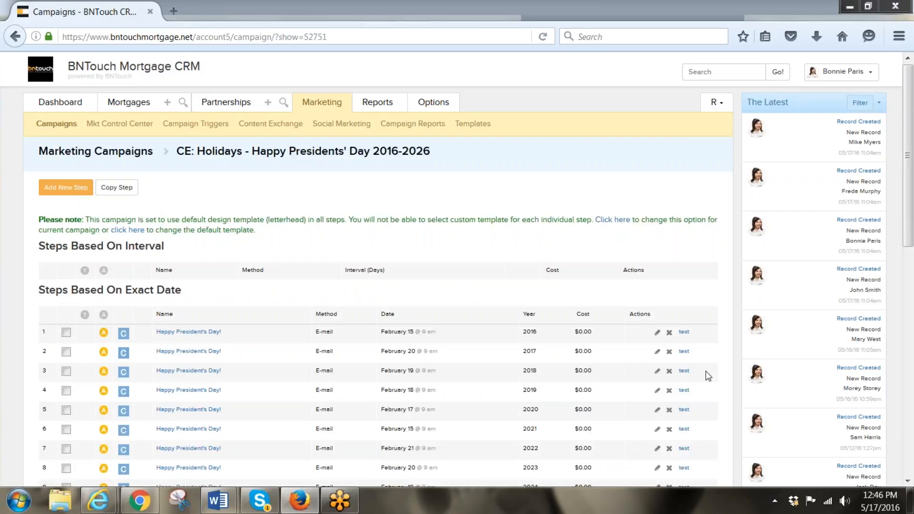
{"action": "scroll", "coordinate": [598, 369], "scroll_direction": "down", "scroll_amount": 2}
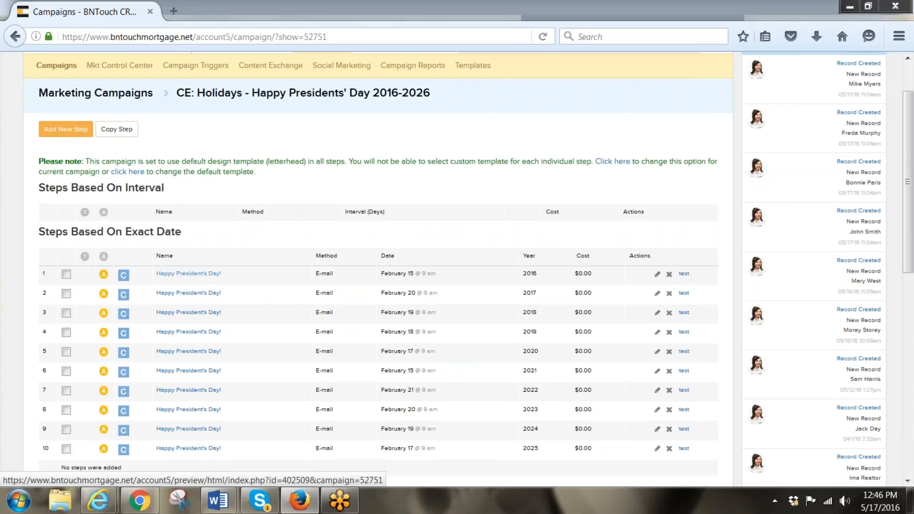
{"action": "left_click", "coordinate": [181, 293]}
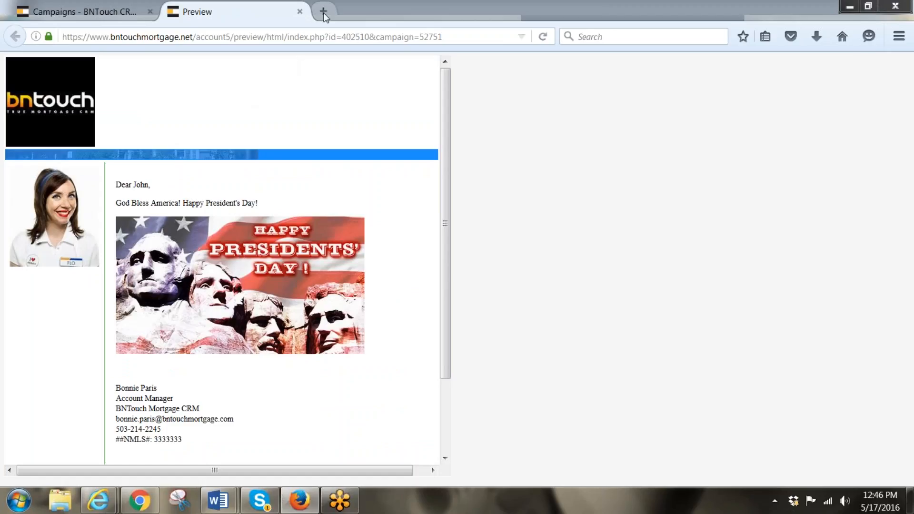
Close the email preview, return to the campaign list and copy the first "CE: BNTouch: New Lead Campaign" under Leads & Prospects.
{"action": "left_click", "coordinate": [300, 12]}
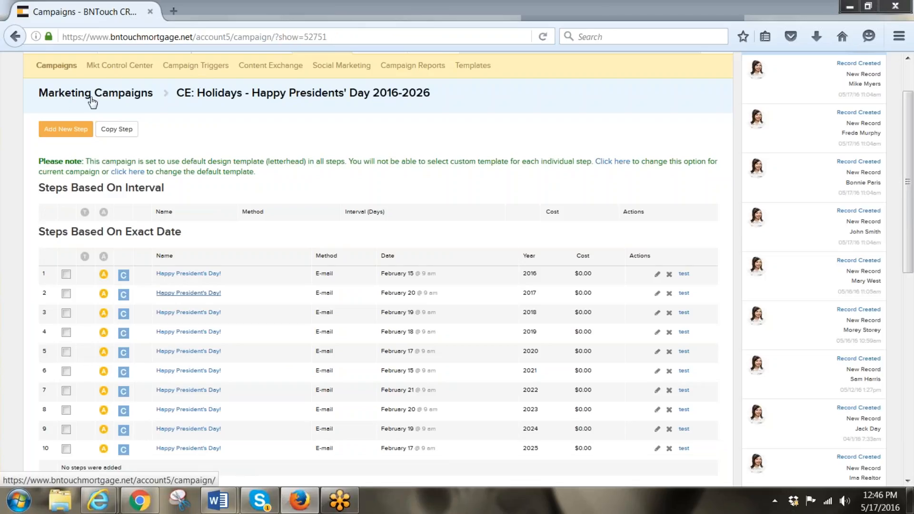
{"action": "left_click", "coordinate": [143, 67]}
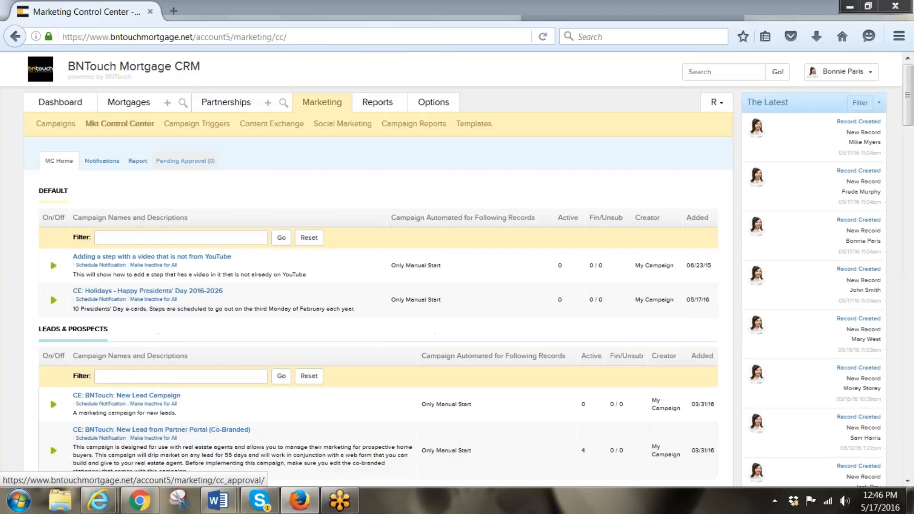
{"action": "left_click", "coordinate": [50, 125]}
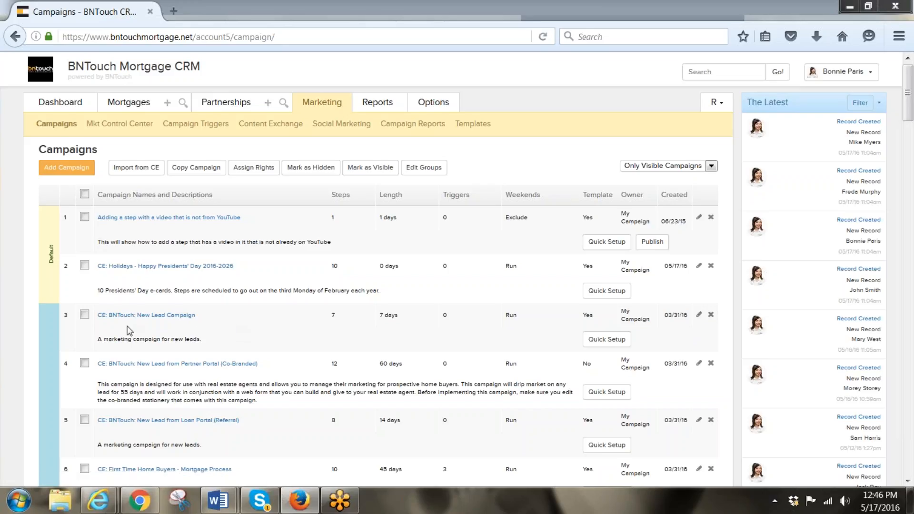
{"action": "left_click", "coordinate": [84, 314]}
{"action": "left_click", "coordinate": [197, 166]}
Open the settings of "COPY: CE: BNTouch: New Lead Campaign", review its options and leave without saving.
{"action": "scroll", "coordinate": [231, 332], "scroll_direction": "down", "scroll_amount": 10}
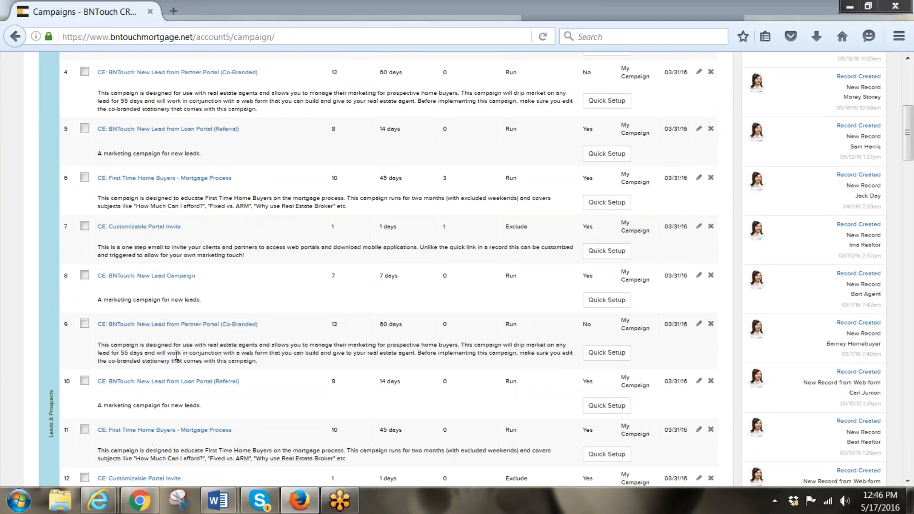
{"action": "scroll", "coordinate": [176, 355], "scroll_direction": "down", "scroll_amount": 14}
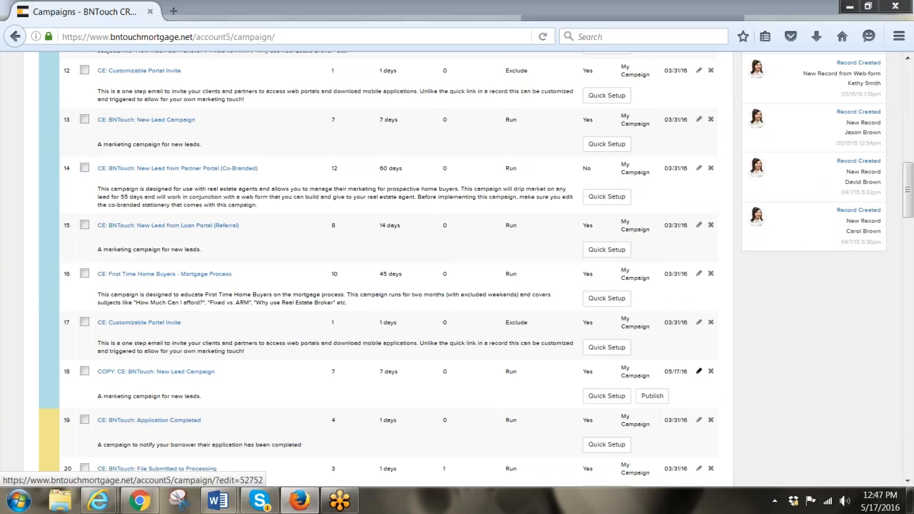
{"action": "left_click", "coordinate": [699, 371]}
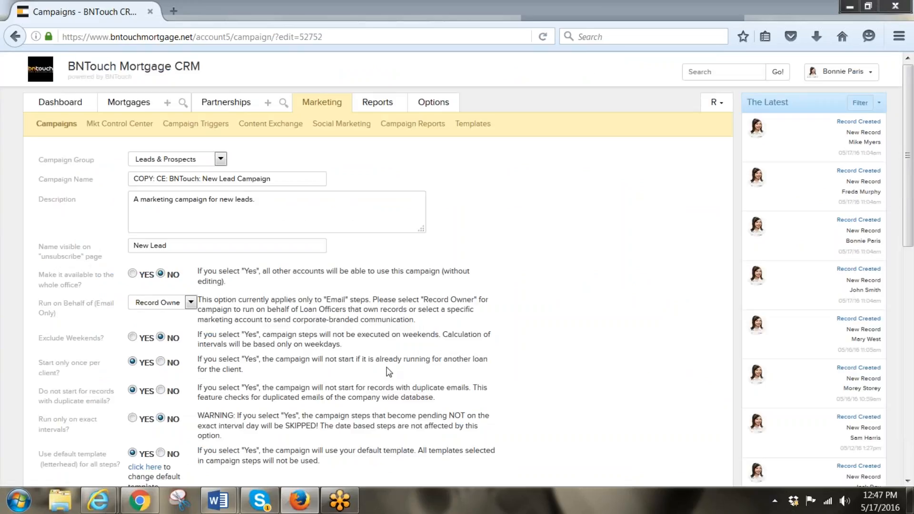
{"action": "scroll", "coordinate": [289, 267], "scroll_direction": "down", "scroll_amount": 4}
{"action": "scroll", "coordinate": [263, 252], "scroll_direction": "up", "scroll_amount": 4}
{"action": "scroll", "coordinate": [143, 333], "scroll_direction": "down", "scroll_amount": 5}
{"action": "left_click", "coordinate": [127, 342]}
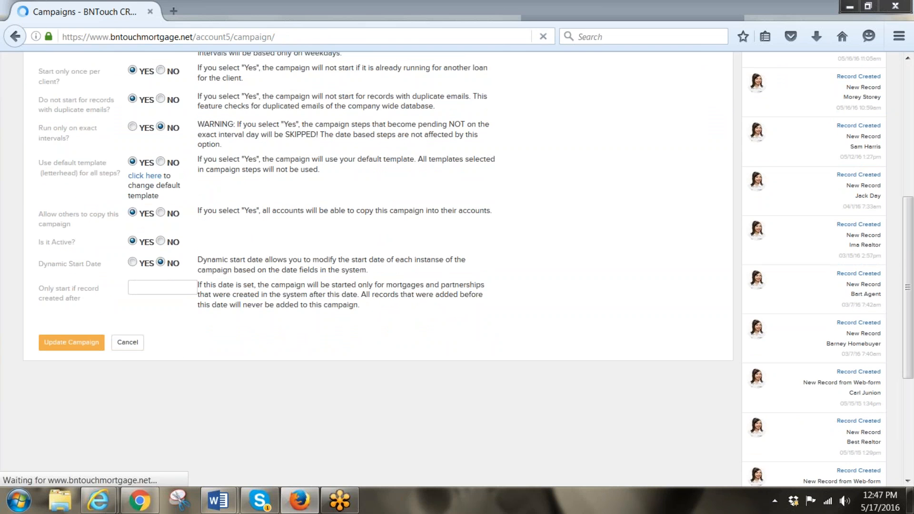
Rename the copied New Lead campaign to the account owner's first name in possessive form followed by "New Lead Campaign" and save the update.
{"action": "scroll", "coordinate": [177, 217], "scroll_direction": "down", "scroll_amount": 3}
{"action": "scroll", "coordinate": [185, 376], "scroll_direction": "down", "scroll_amount": 10}
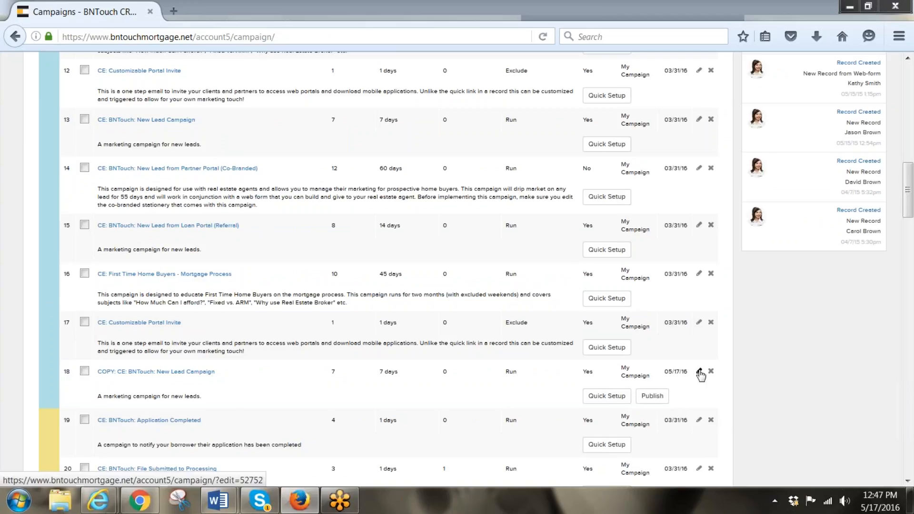
{"action": "left_click", "coordinate": [698, 371]}
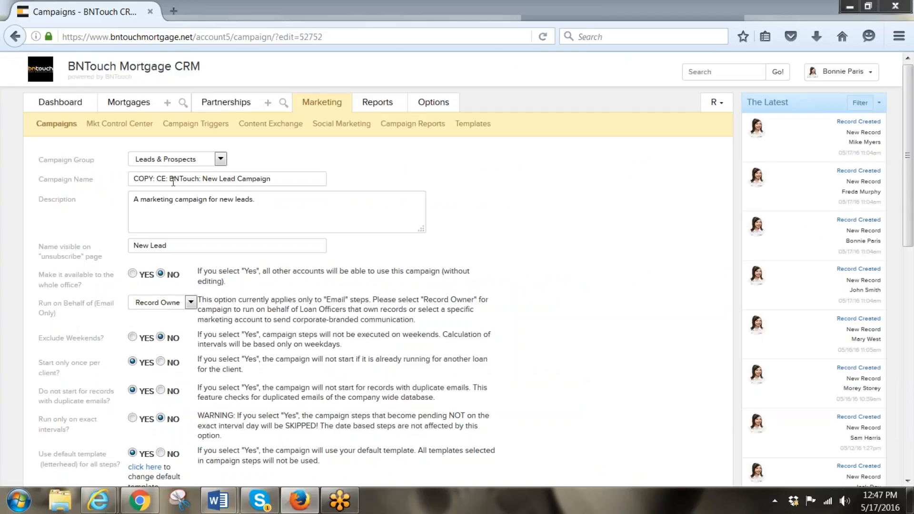
{"action": "left_click_drag", "start_coordinate": [170, 179], "coordinate": [133, 176]}
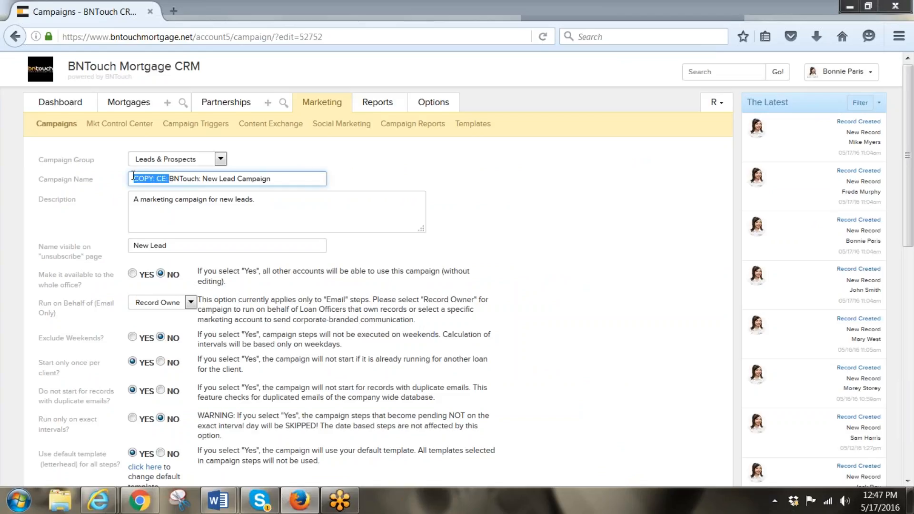
{"action": "key", "text": "BackSpace"}
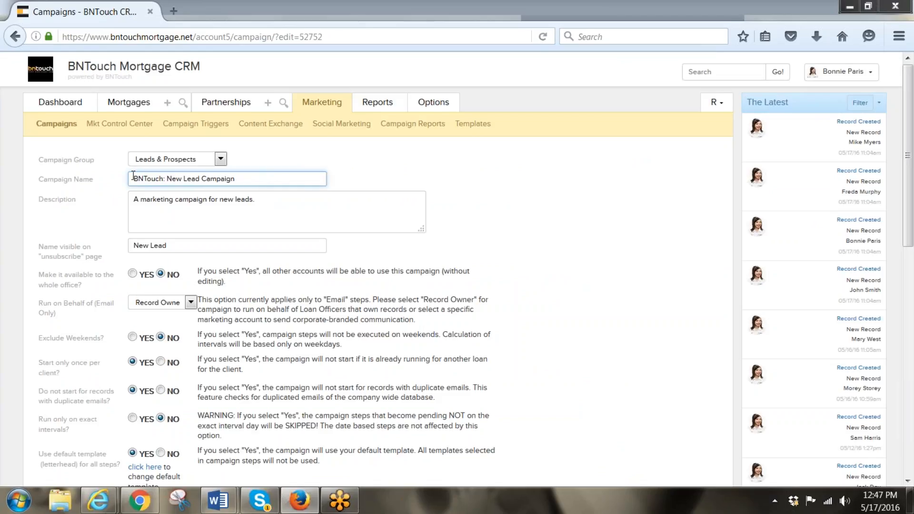
{"action": "type", "text": "Bonnie's"}
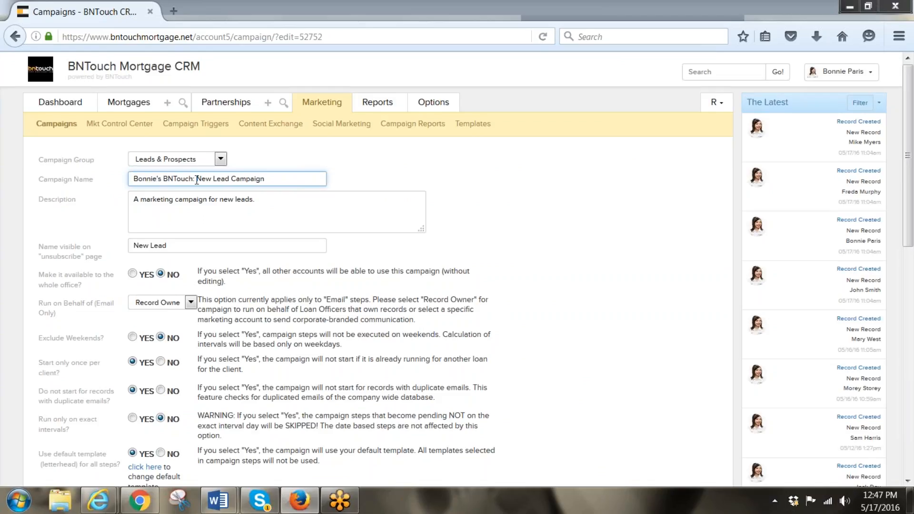
{"action": "key", "text": "BackSpace"}
{"action": "key", "text": "BackSpace"}
{"action": "key", "text": "BackSpace"}
{"action": "key", "text": "BackSpace"}
{"action": "key", "text": "BackSpace"}
{"action": "key", "text": "BackSpace"}
{"action": "left_click", "coordinate": [231, 212]}
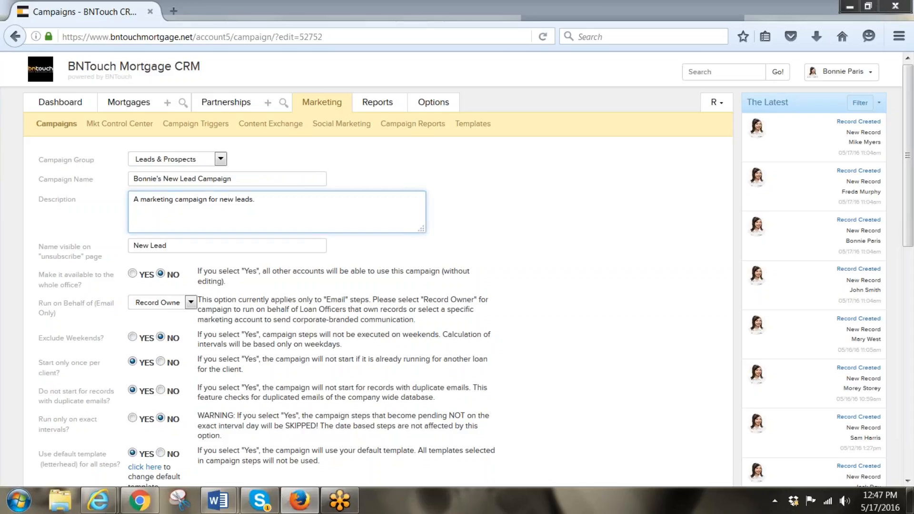
{"action": "scroll", "coordinate": [231, 217], "scroll_direction": "down", "scroll_amount": 2}
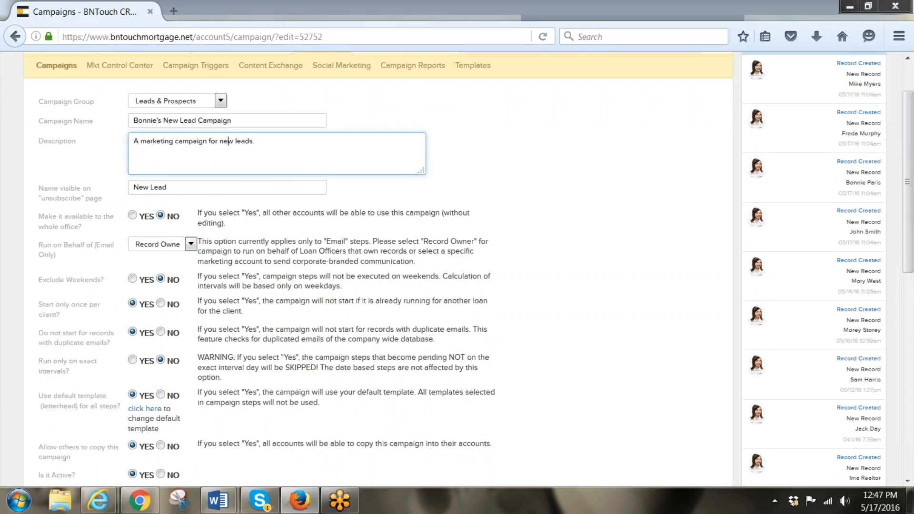
{"action": "scroll", "coordinate": [227, 141], "scroll_direction": "down", "scroll_amount": 4}
{"action": "left_click", "coordinate": [88, 458]}
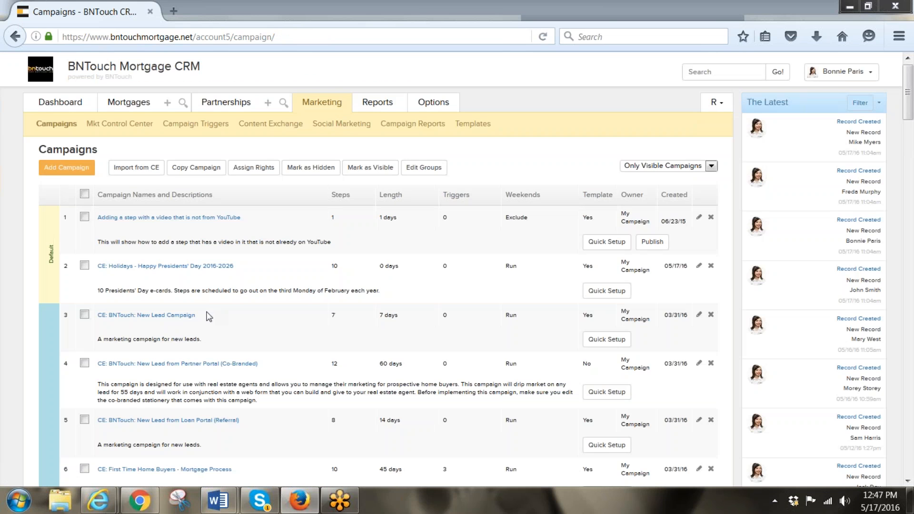
Find the renamed New Lead campaign in the Leads & Prospects group and open its list of steps.
{"action": "scroll", "coordinate": [208, 317], "scroll_direction": "down", "scroll_amount": 20}
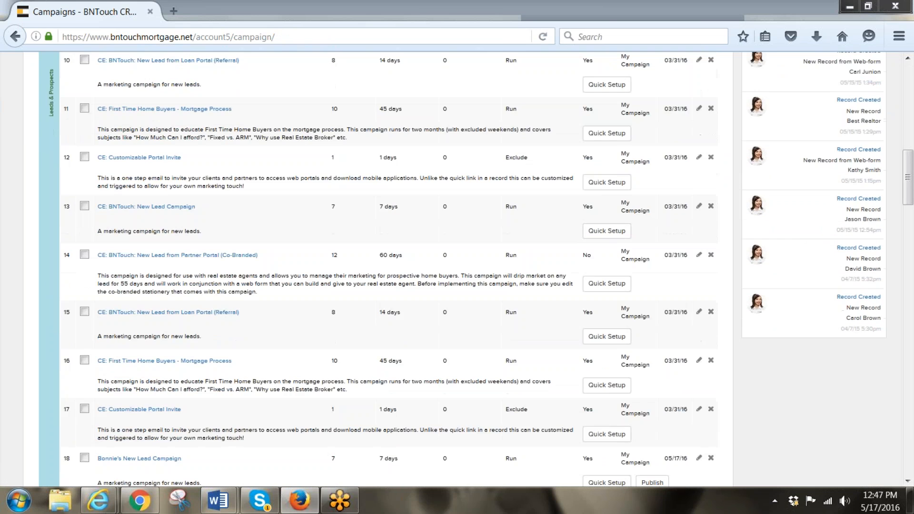
{"action": "scroll", "coordinate": [122, 358], "scroll_direction": "down", "scroll_amount": 3}
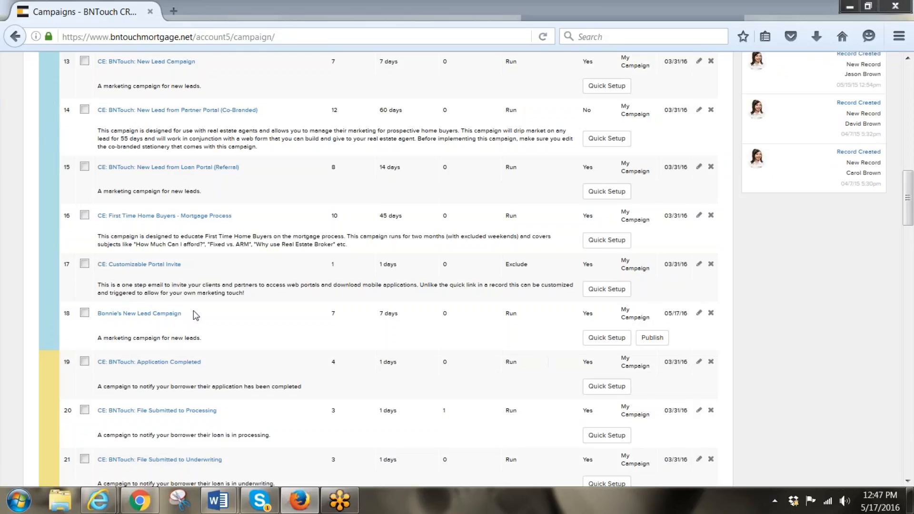
{"action": "left_click", "coordinate": [176, 315]}
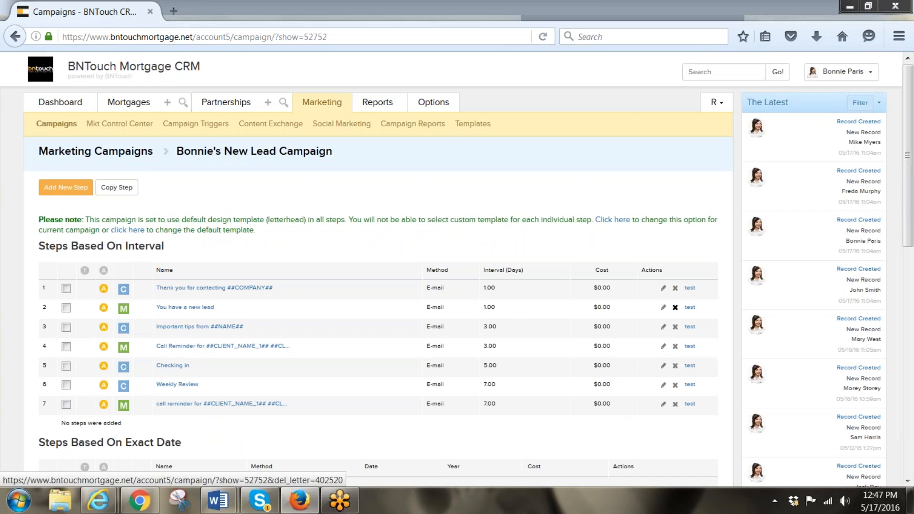
Try to delete the "You have a new lead" step from the renamed campaign.
{"action": "left_click", "coordinate": [675, 307]}
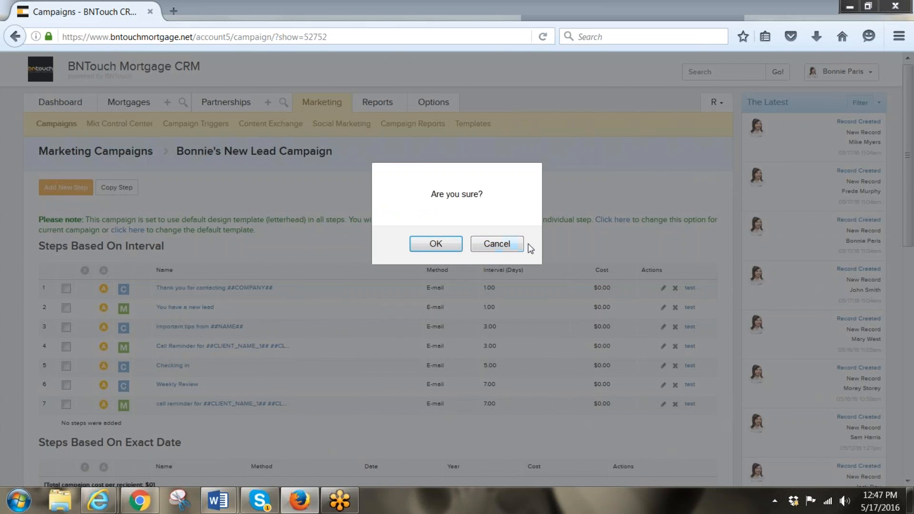
{"action": "left_click", "coordinate": [497, 244]}
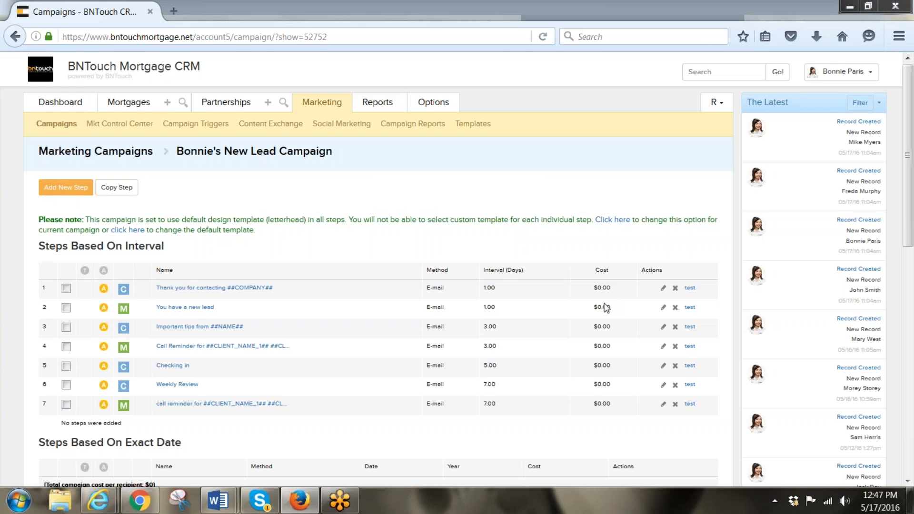